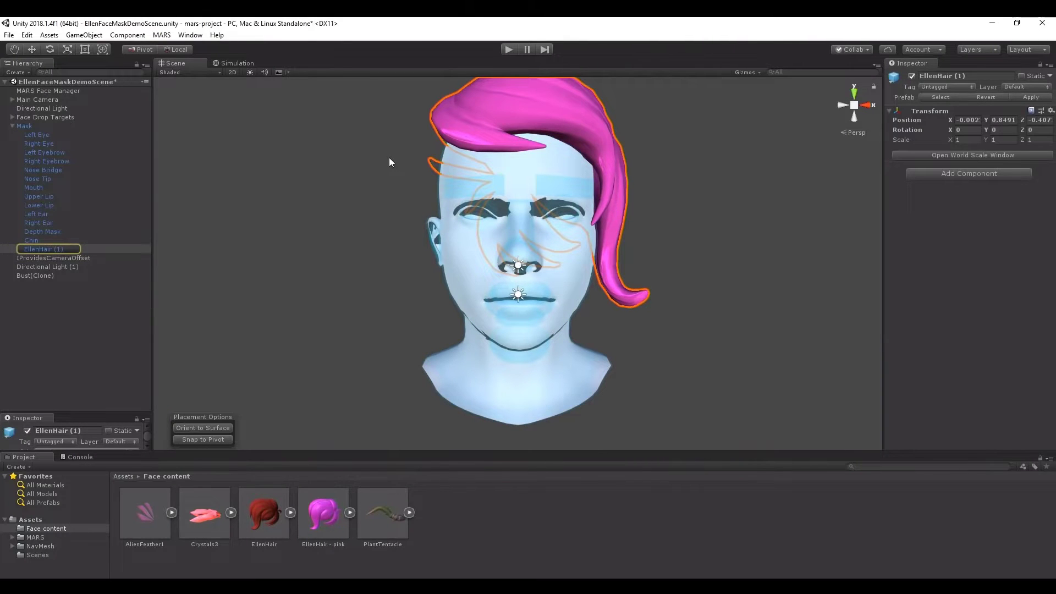
Dock the Simulation view right of the Scene and widen it to show the pink hair on a face video.
click(238, 63)
drag(239, 63, 819, 261)
drag(644, 215, 601, 213)
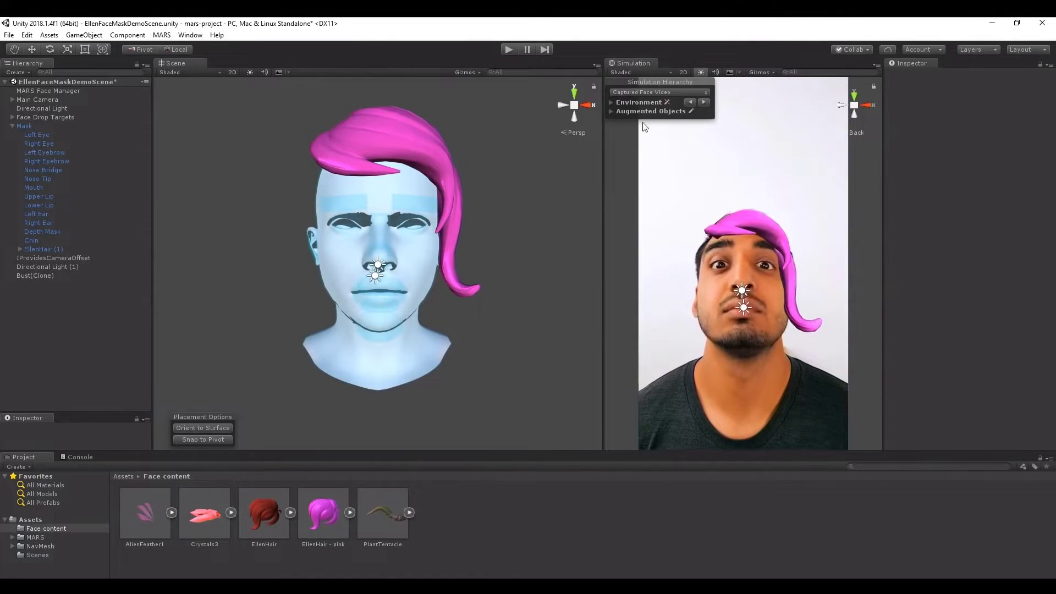
Cycle through recorded face videos, then switch the simulation source to Stream From Webcam.
click(703, 103)
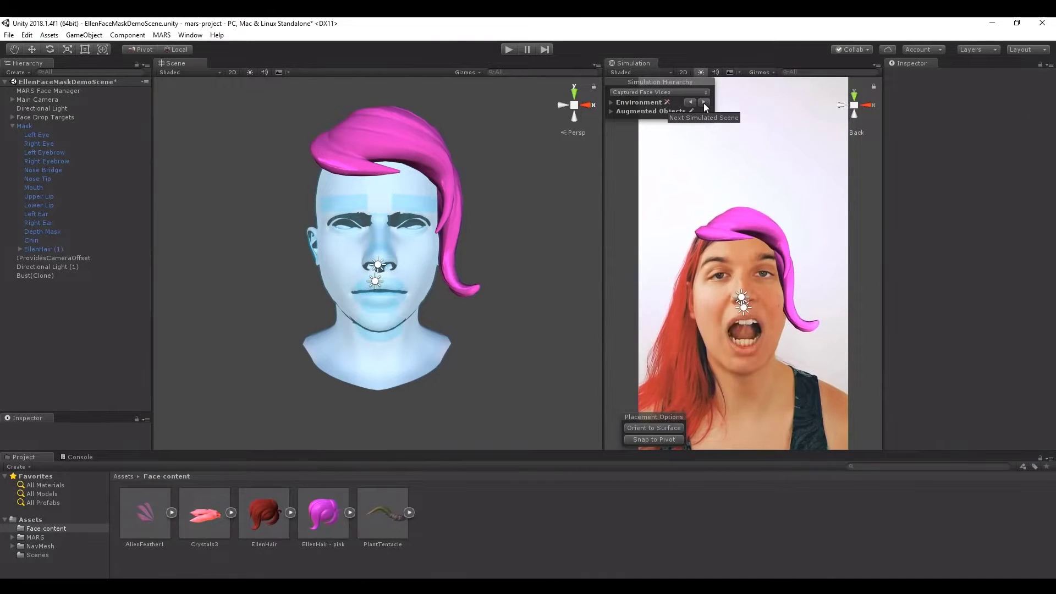
click(705, 103)
click(660, 92)
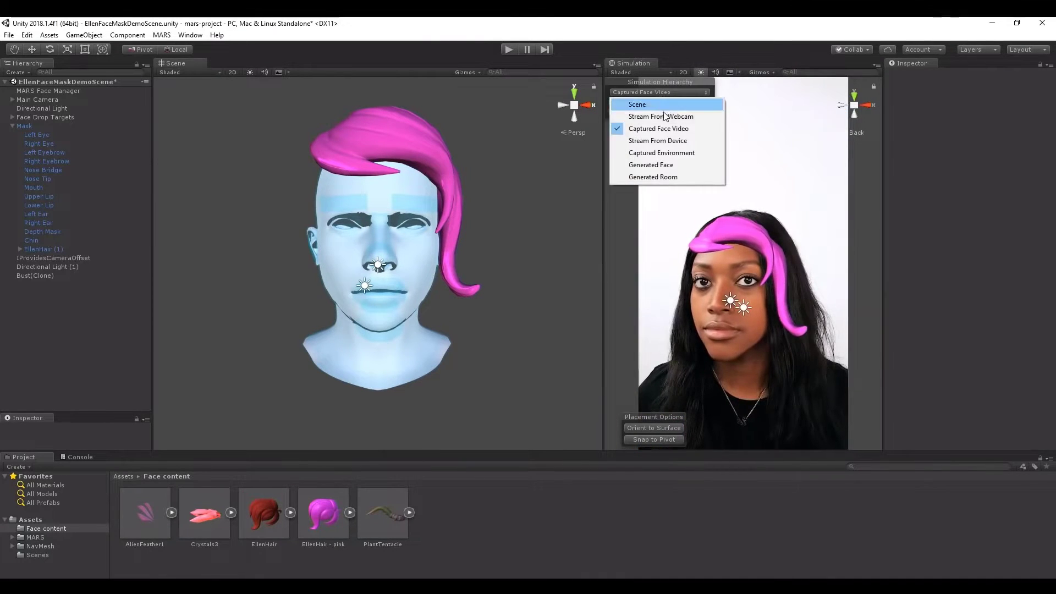
click(662, 117)
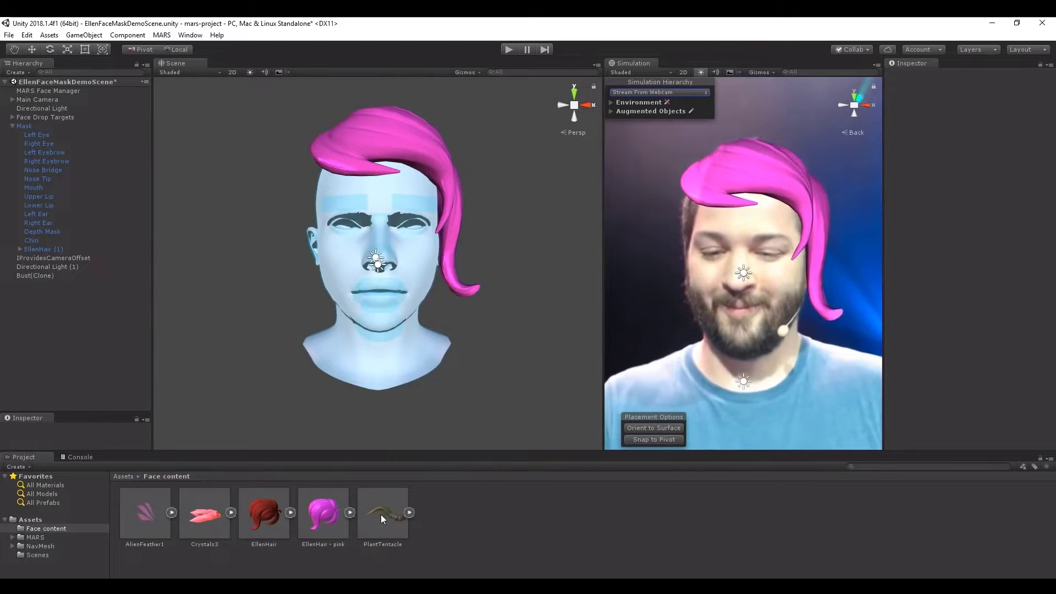
Place two PlantTentacles on top of the head like horns and add Crystals3 to the face.
drag(383, 515, 340, 167)
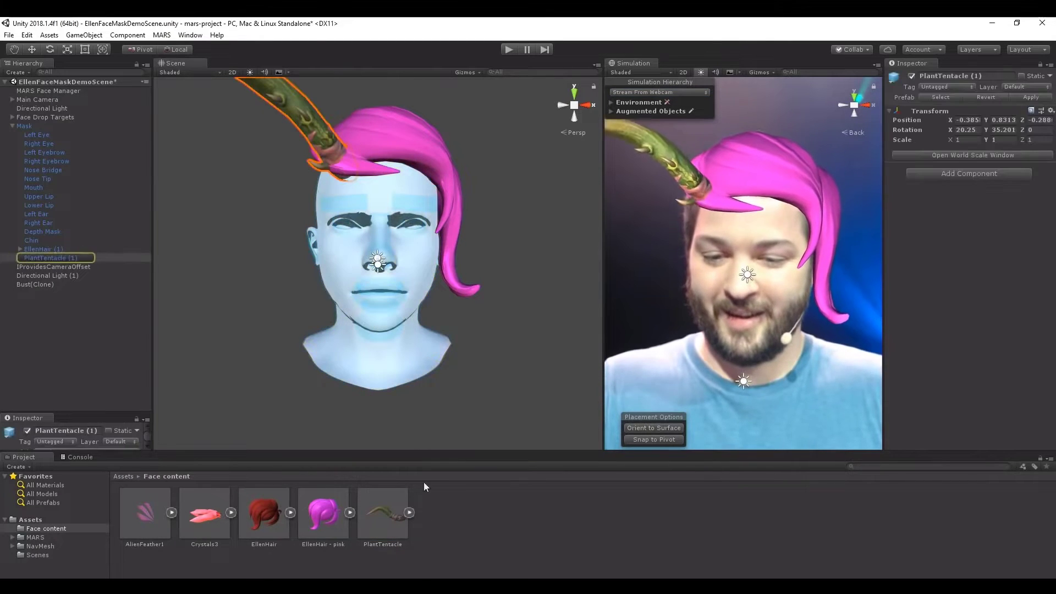
drag(392, 536, 410, 155)
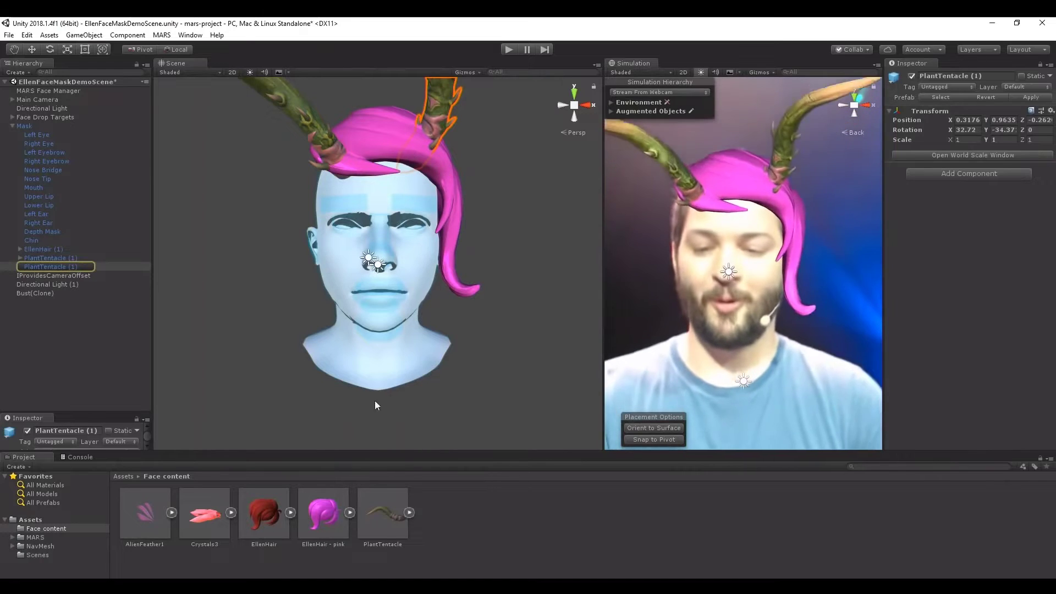
drag(195, 506, 377, 302)
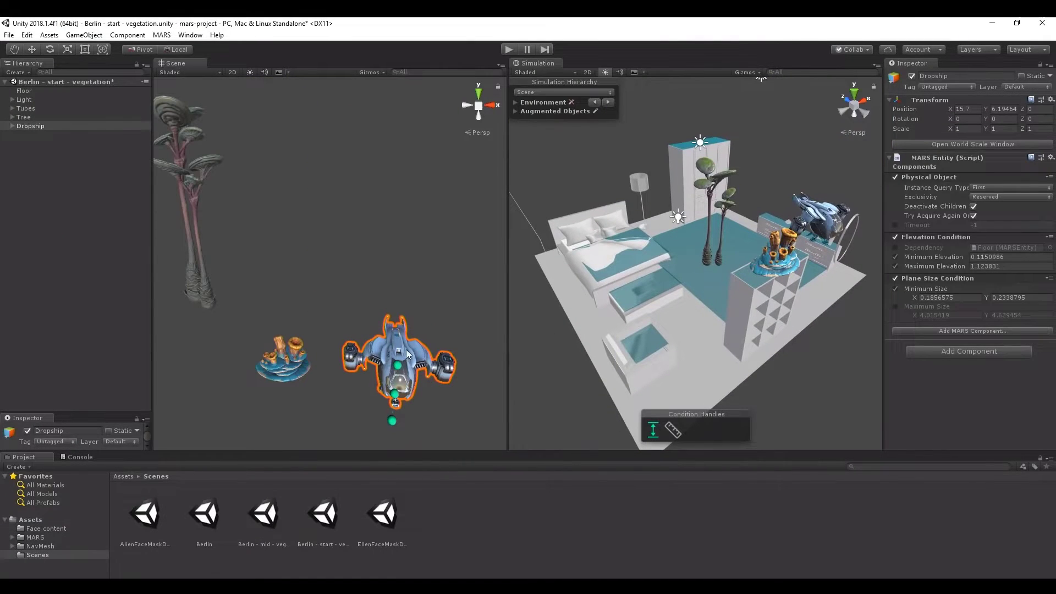
Select the parent Dropship object and shrink its minimum plane-size condition.
click(408, 353)
click(392, 361)
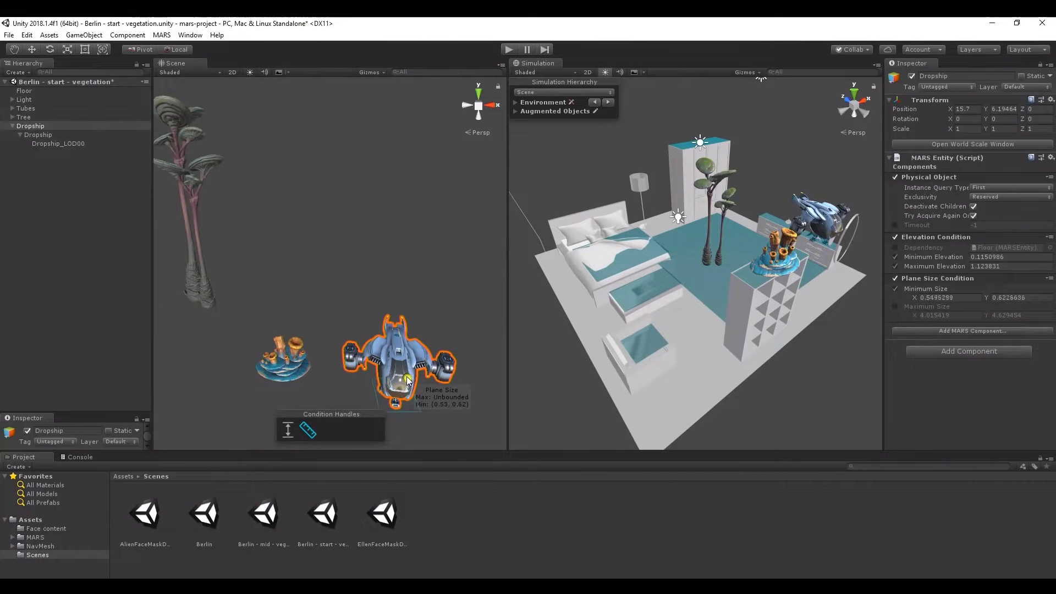
drag(407, 377, 407, 378)
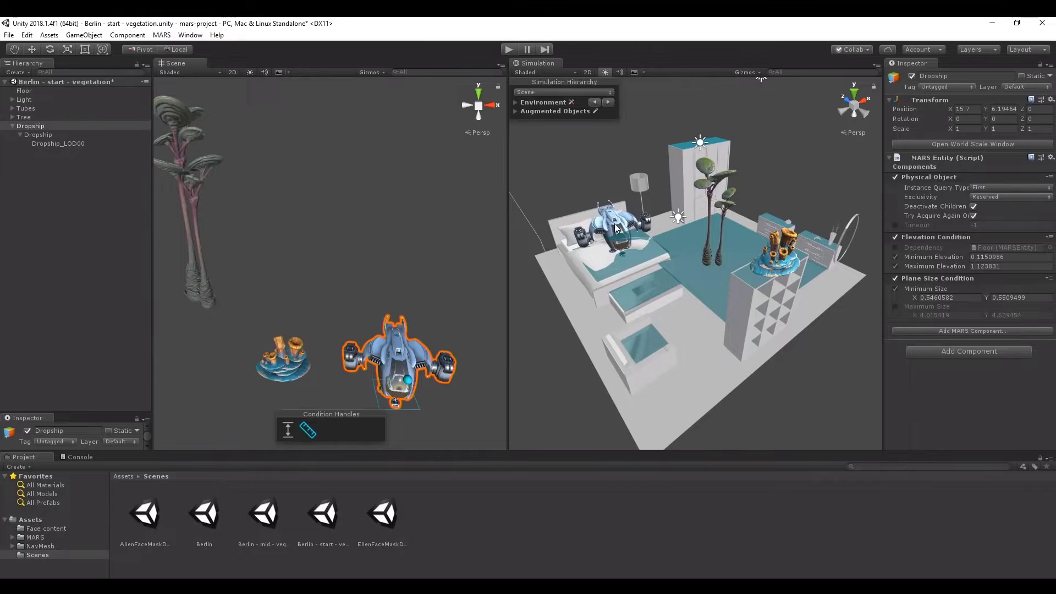
Test the simulated dropship in the next room environment and list the Augmented Objects.
click(616, 227)
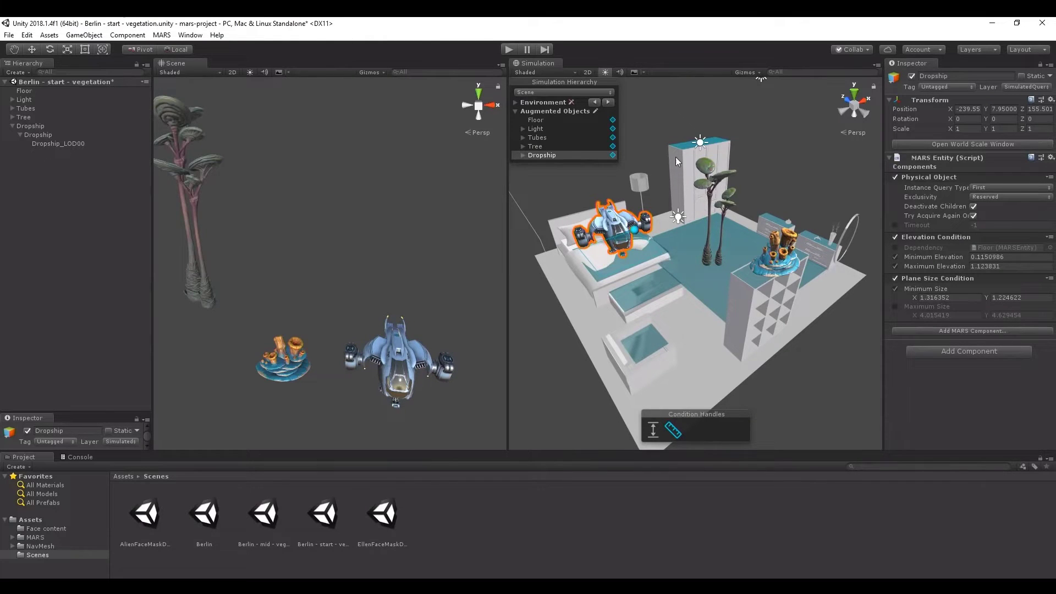
click(609, 103)
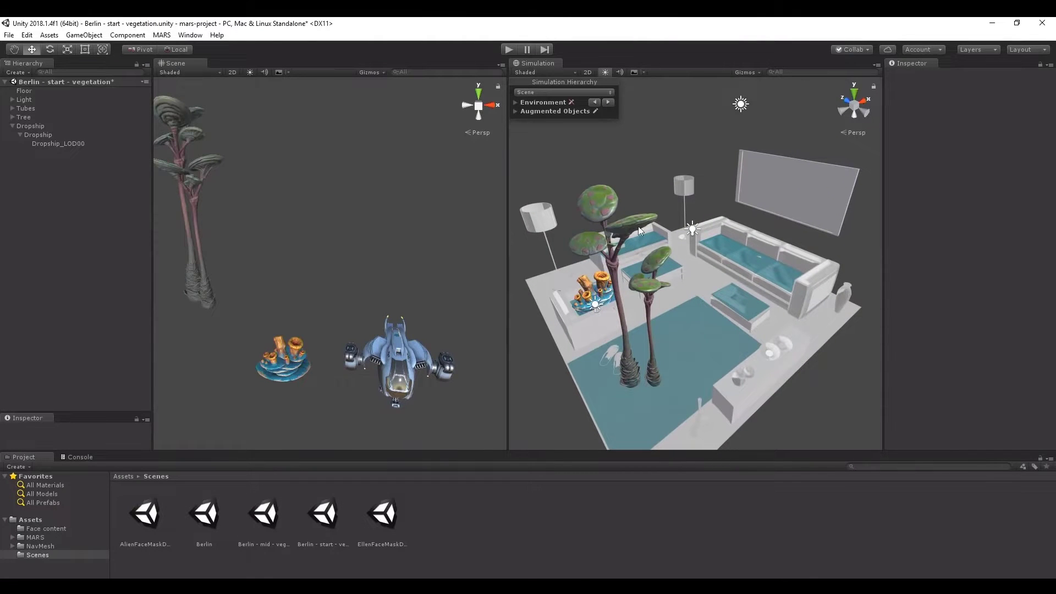
click(515, 111)
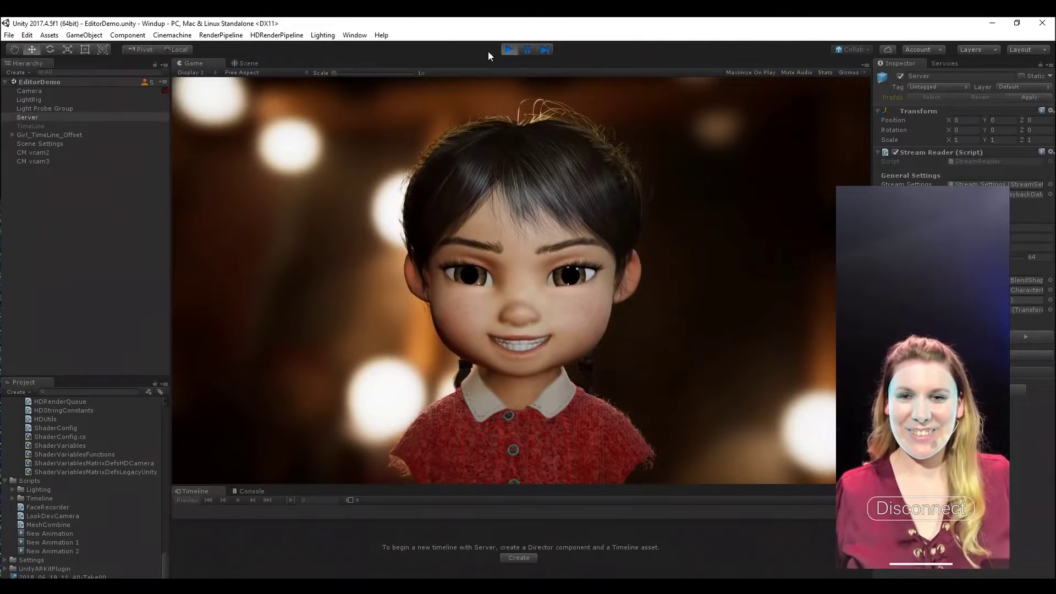
Exit Play mode to stop the girl's live face-capture playback.
click(509, 50)
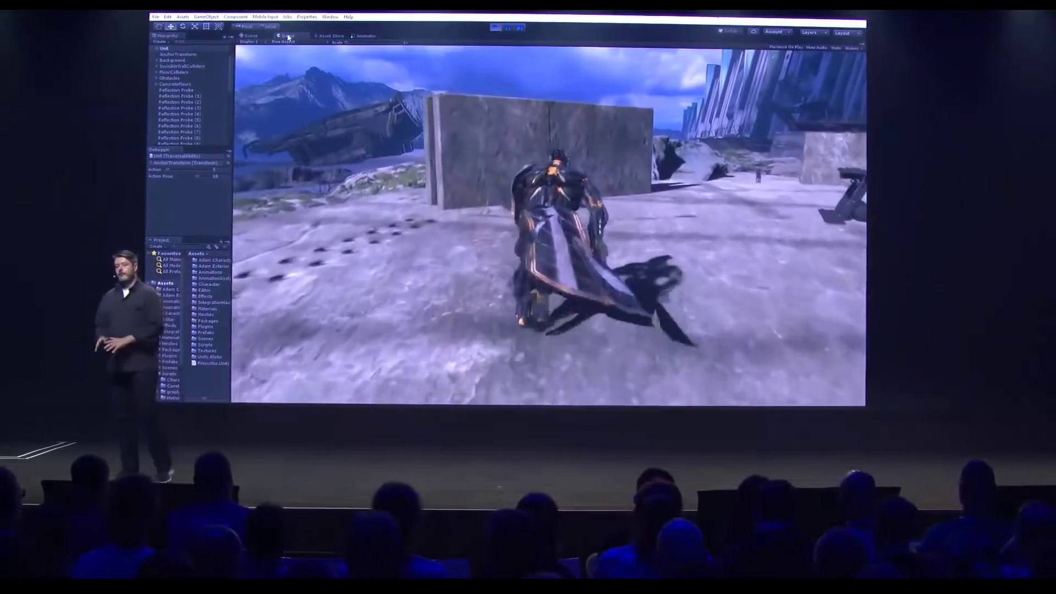
click(330, 17)
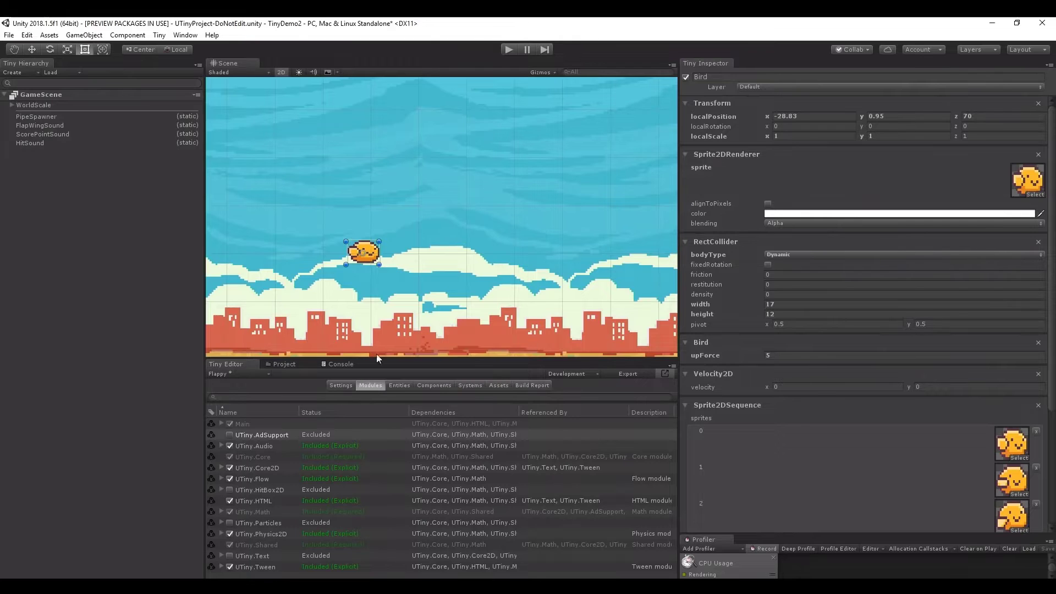
Run the Flappy Tiny project as a Tiny Preview in the browser via the local server.
click(507, 50)
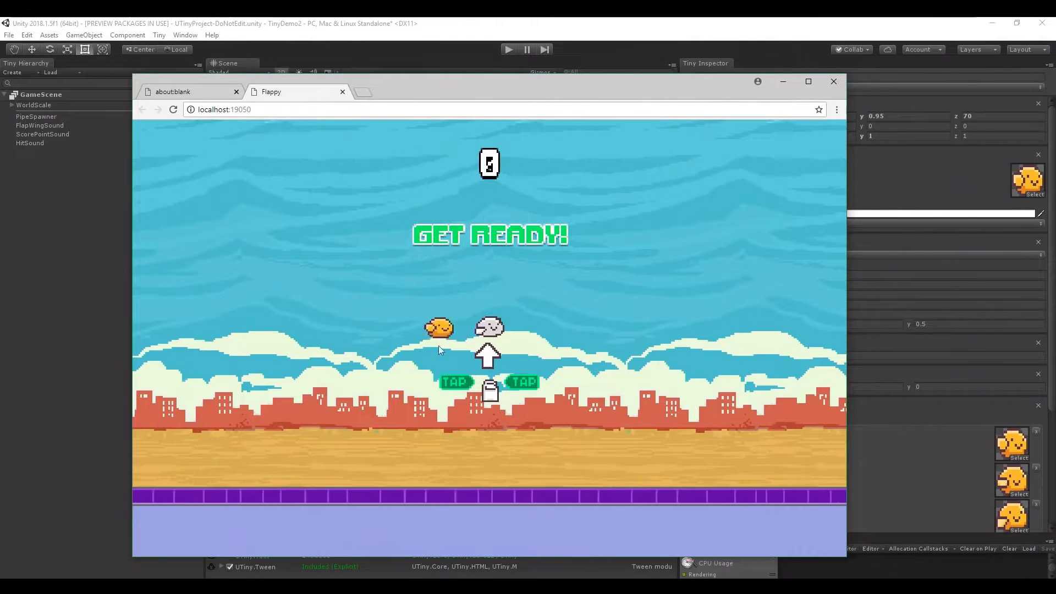
Play a round of Flappy by flapping the bird until game over, then close the tab and return to Unity.
click(486, 351)
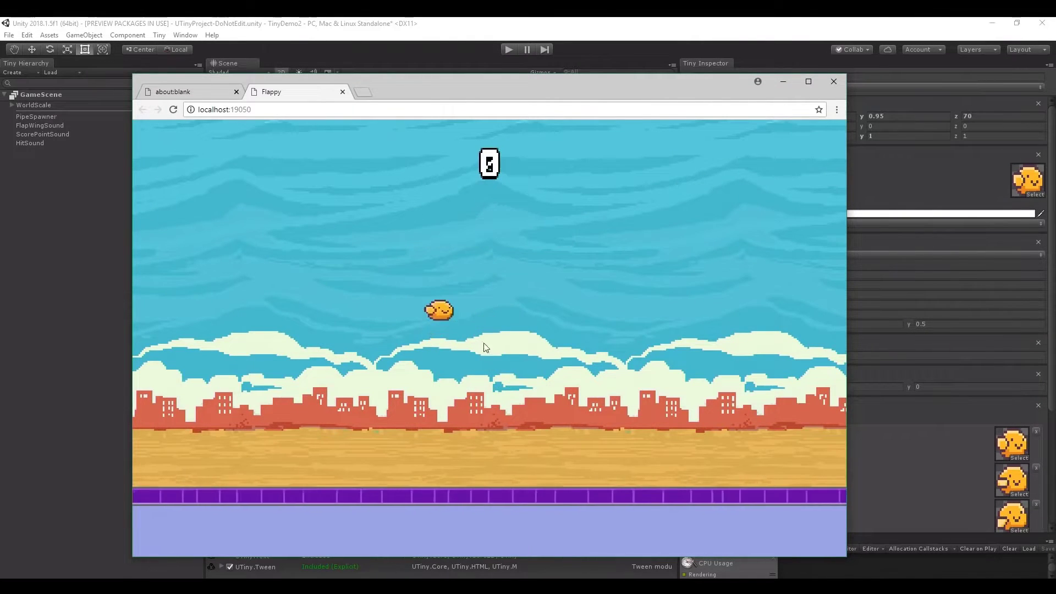
click(517, 399)
click(519, 399)
click(520, 398)
click(519, 395)
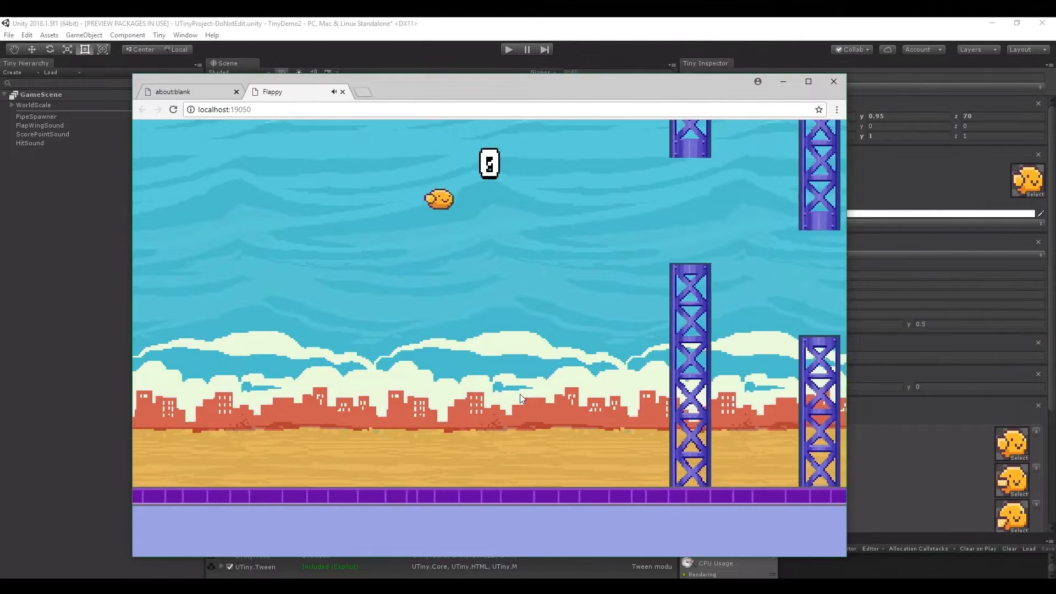
click(518, 391)
click(517, 386)
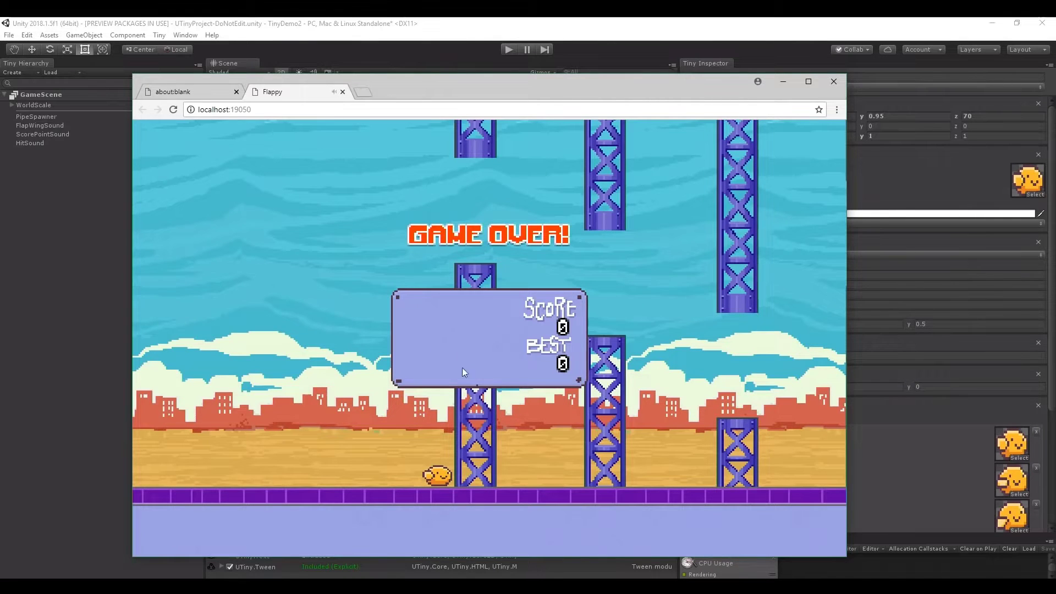
click(342, 91)
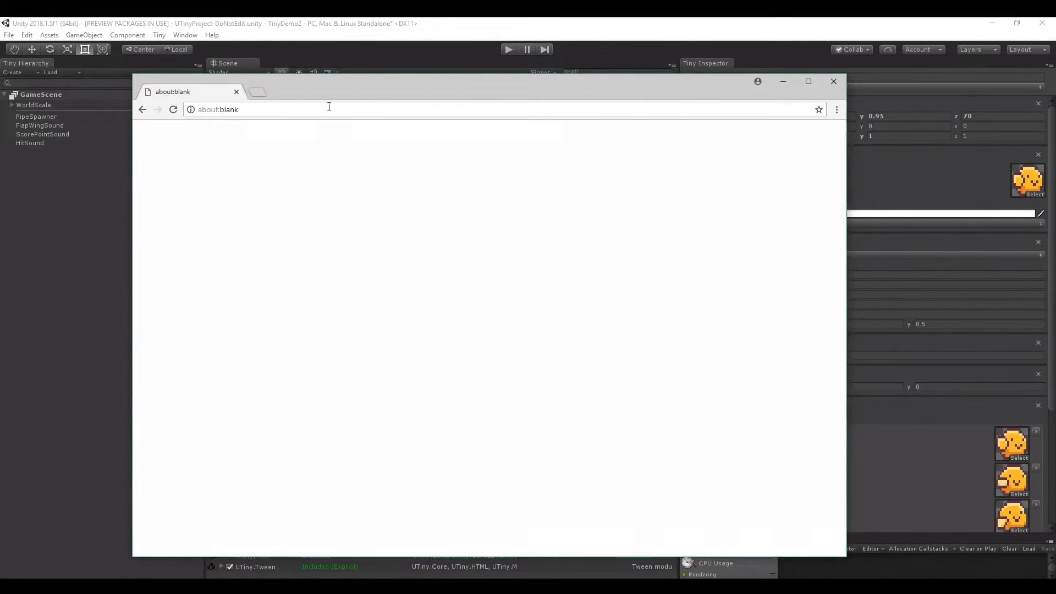
click(97, 235)
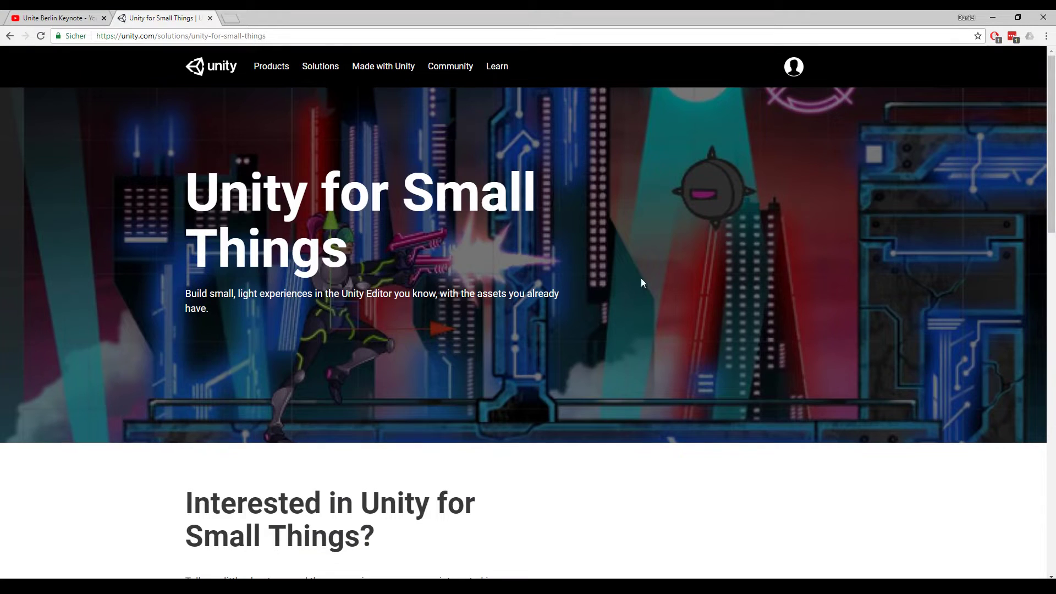
Scroll through the Unity for Small Things features and open the Share your interests form.
drag(195, 192, 405, 249)
click(405, 249)
scroll(631, 257, down, 3)
scroll(631, 258, down, 3)
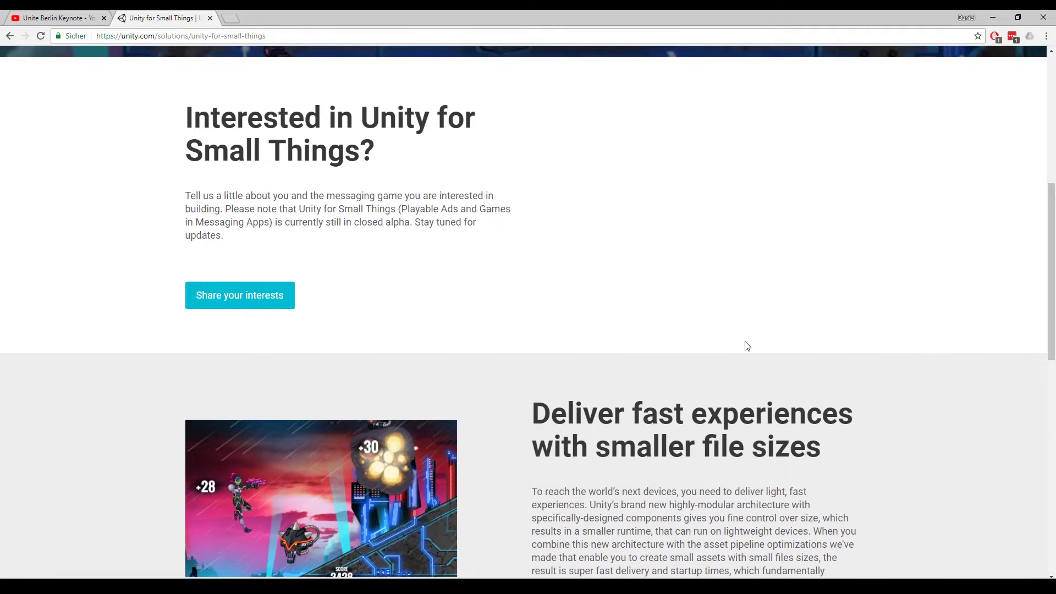
scroll(747, 345, down, 3)
scroll(631, 335, down, 4)
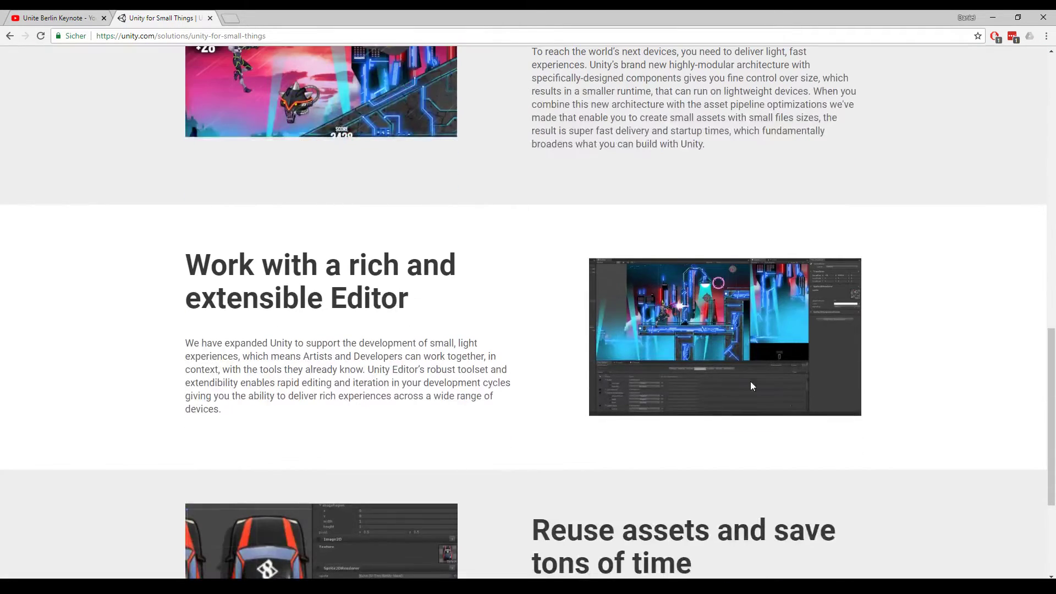
scroll(488, 306, down, 3)
scroll(380, 242, up, 13)
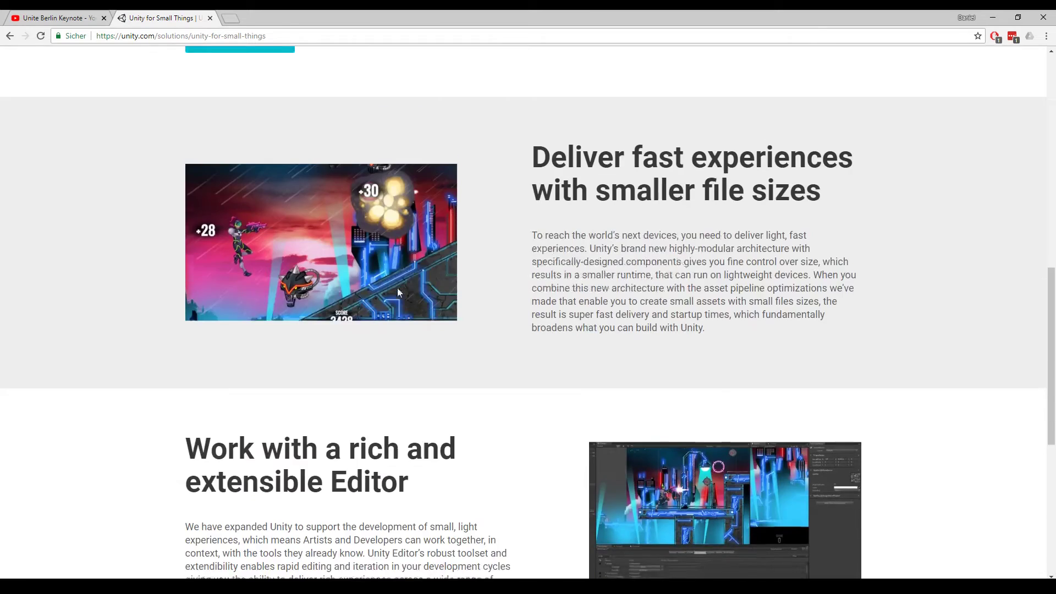
click(269, 376)
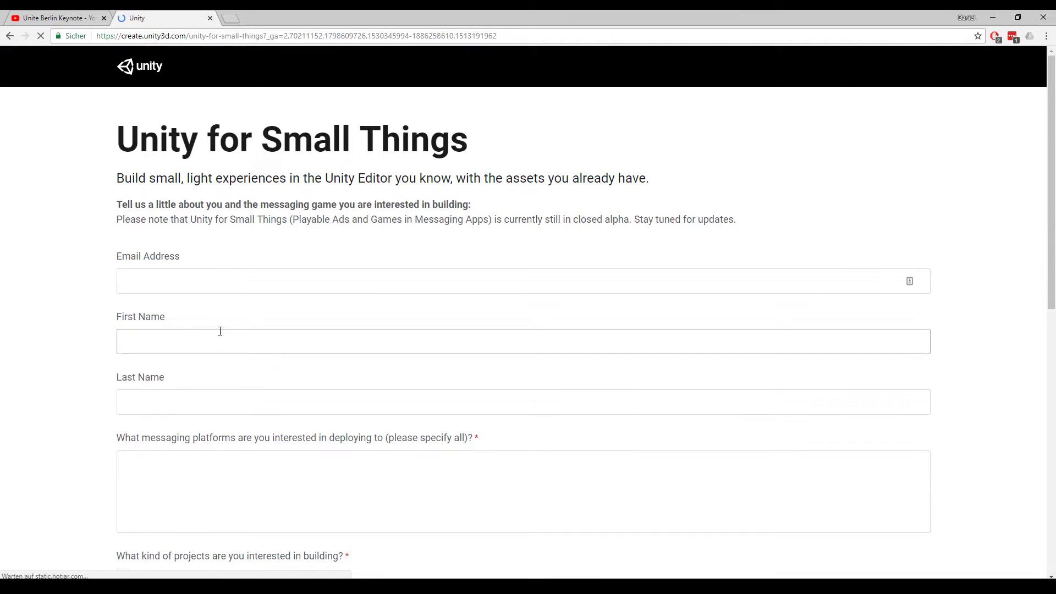
scroll(236, 297, down, 7)
scroll(239, 308, down, 3)
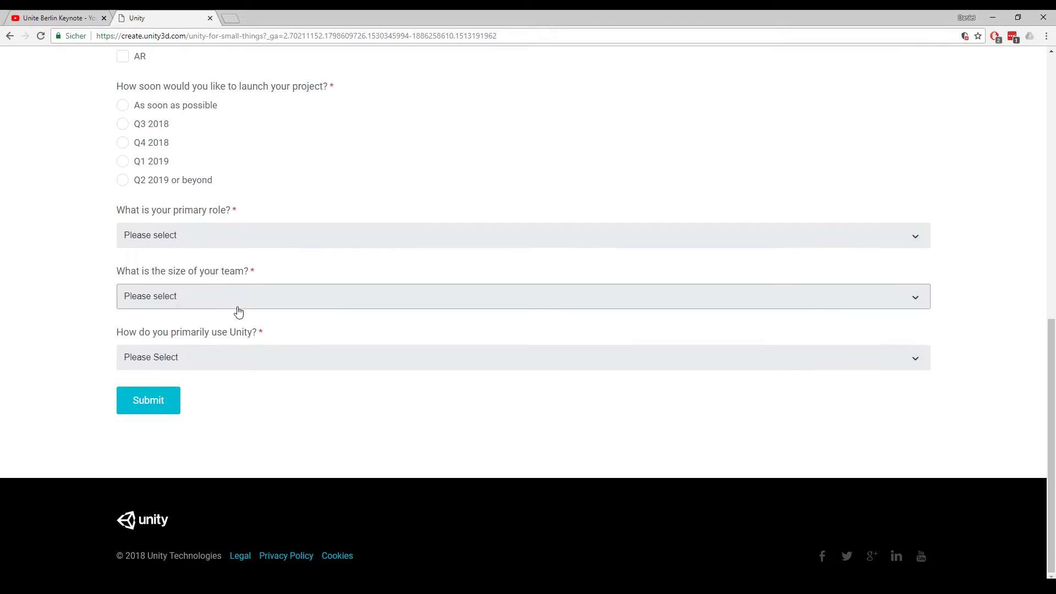
scroll(238, 306, up, 10)
click(208, 284)
click(219, 337)
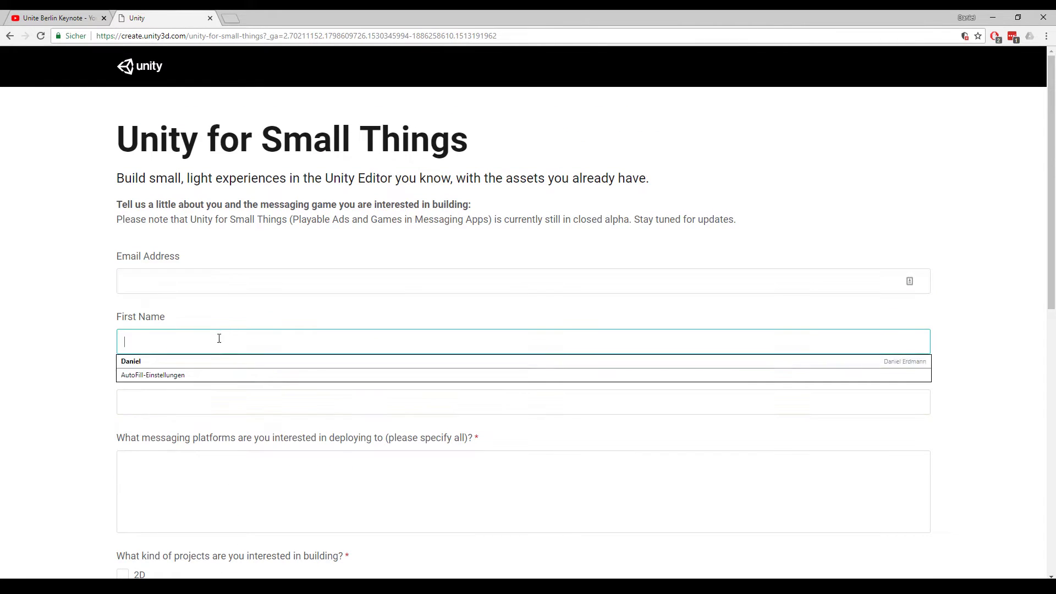
click(172, 401)
click(23, 393)
scroll(100, 319, down, 4)
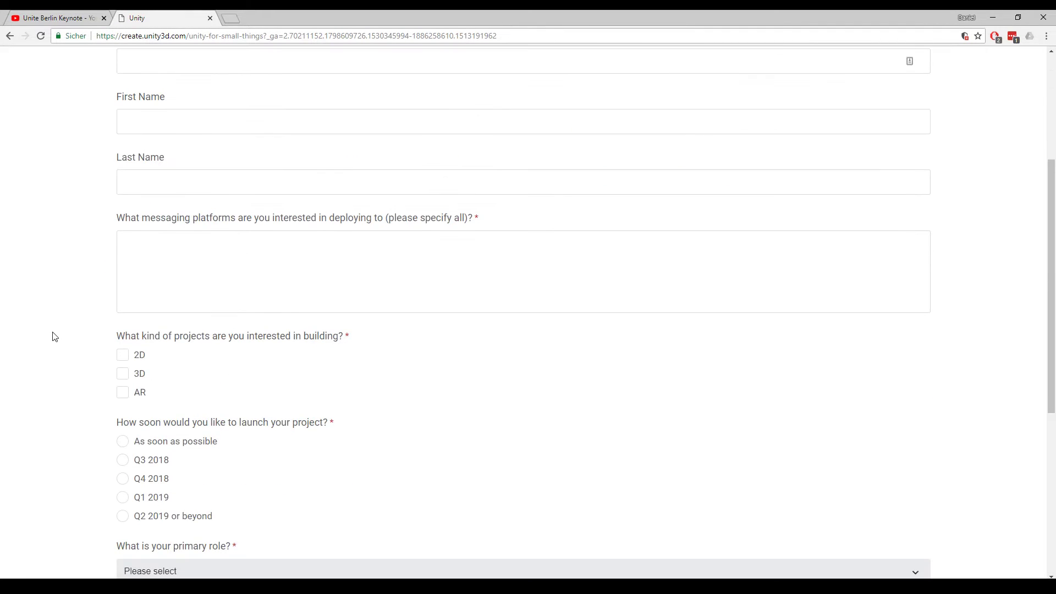
scroll(54, 336, down, 2)
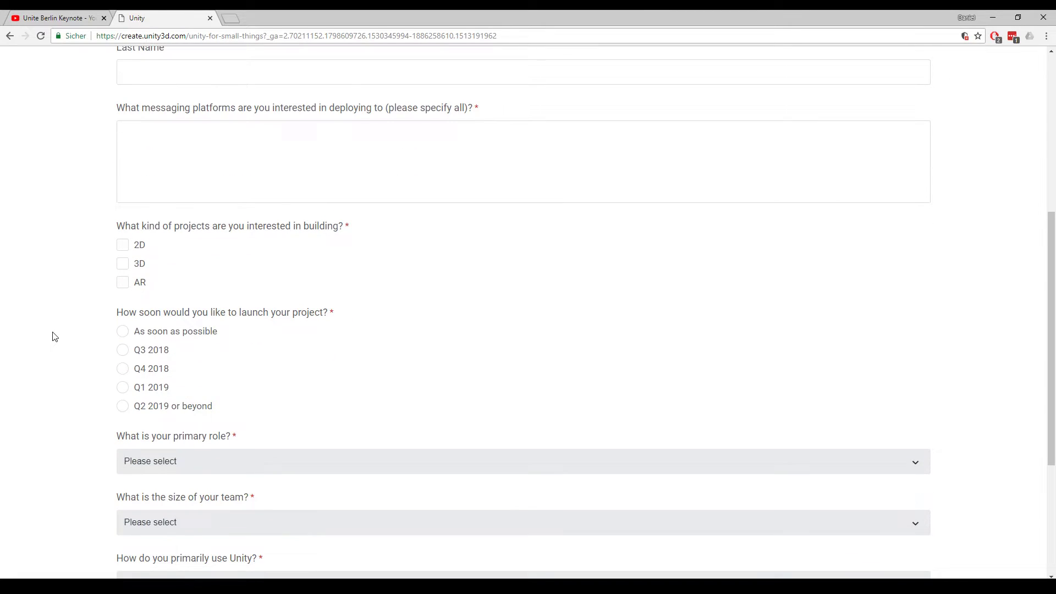
scroll(54, 337, down, 4)
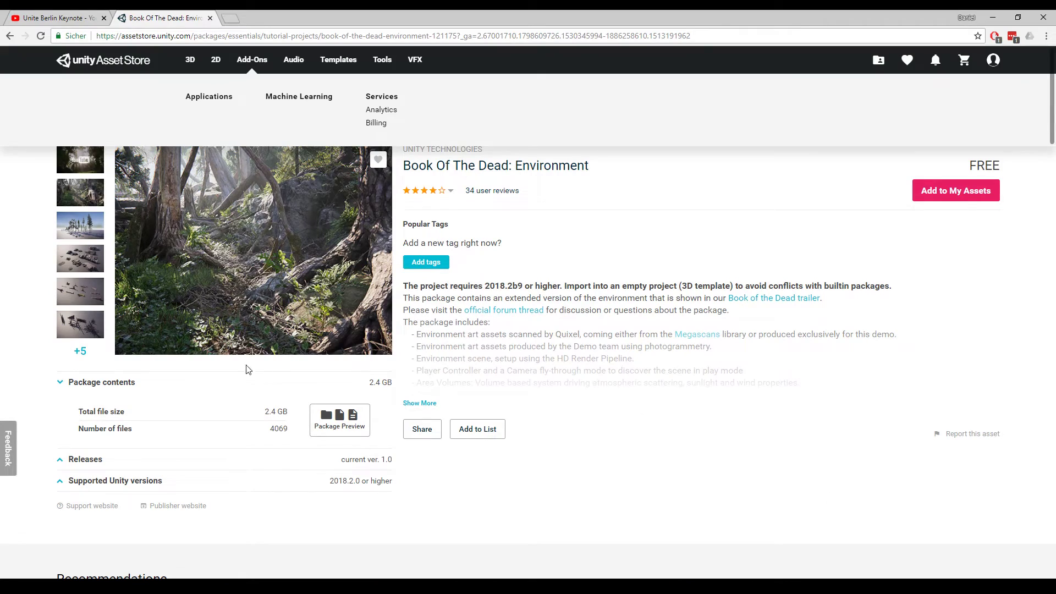
Highlight the package's 2.4 GB size, 4069 file count and 2018.2b9 version requirement.
drag(265, 415, 288, 411)
double_click(284, 428)
click(450, 341)
drag(407, 288, 509, 286)
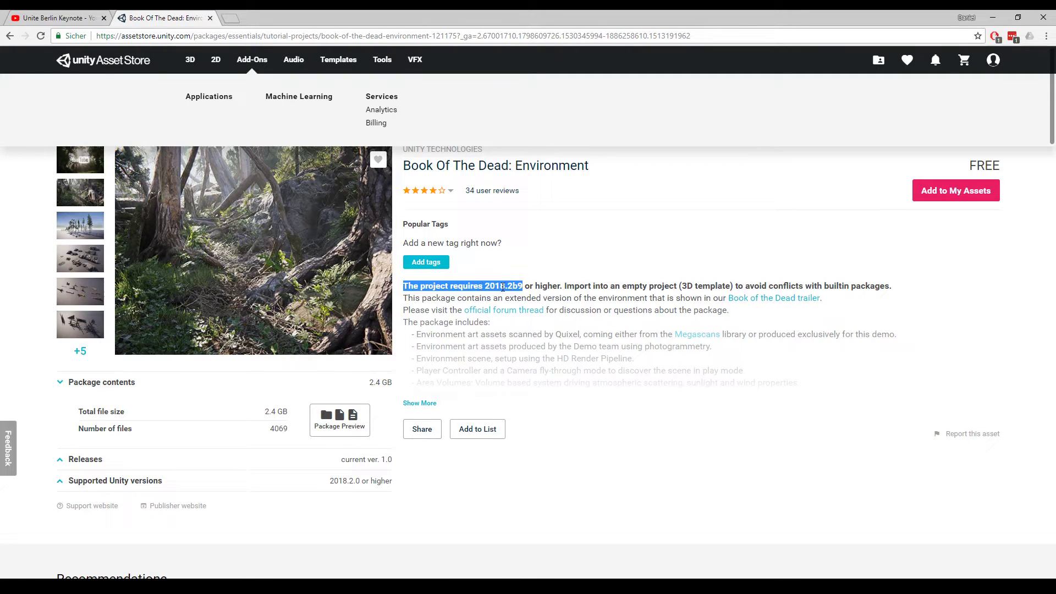
click(560, 288)
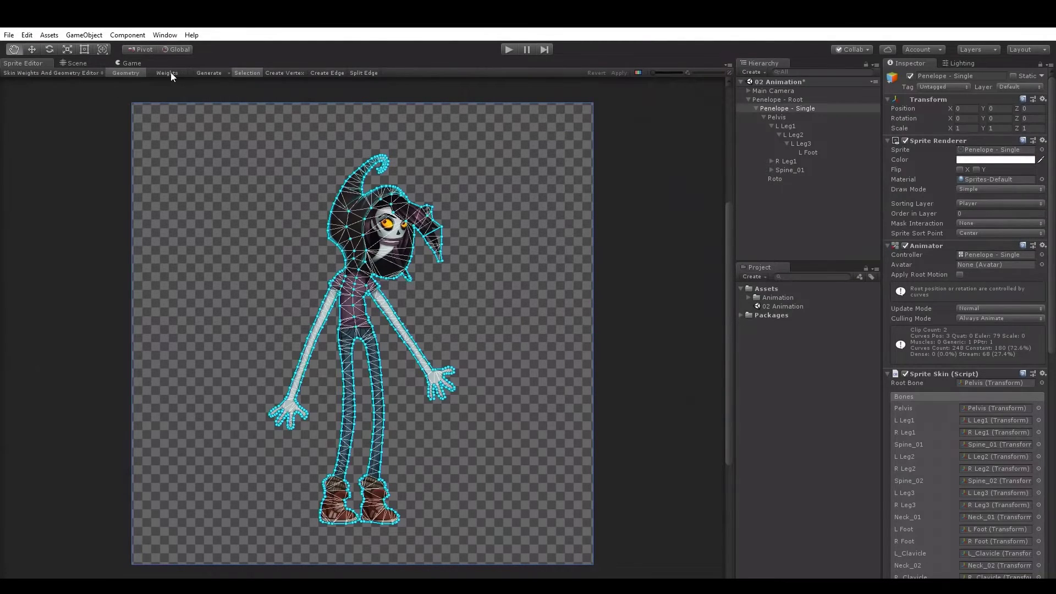
Show the weight colouring, inspect the Hood_01 bone's weights, and return to the Scene view.
click(168, 72)
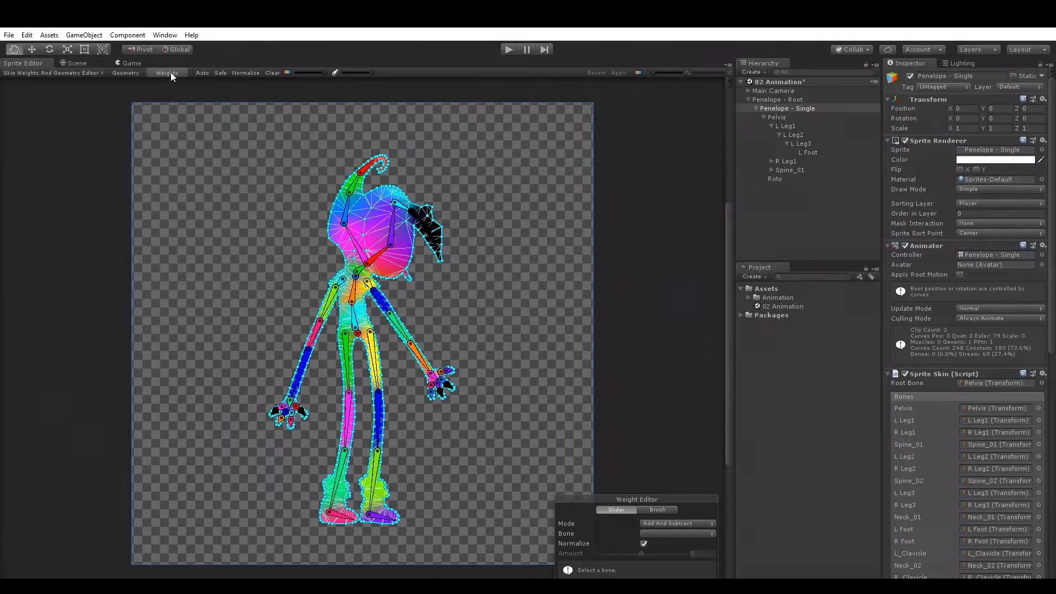
click(352, 240)
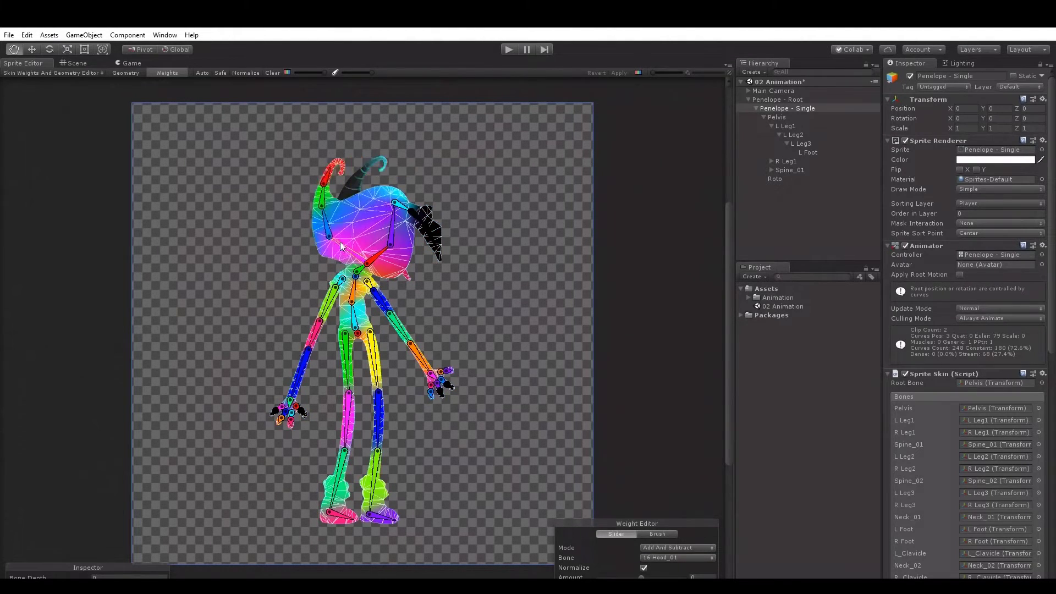
key(ctrl+a)
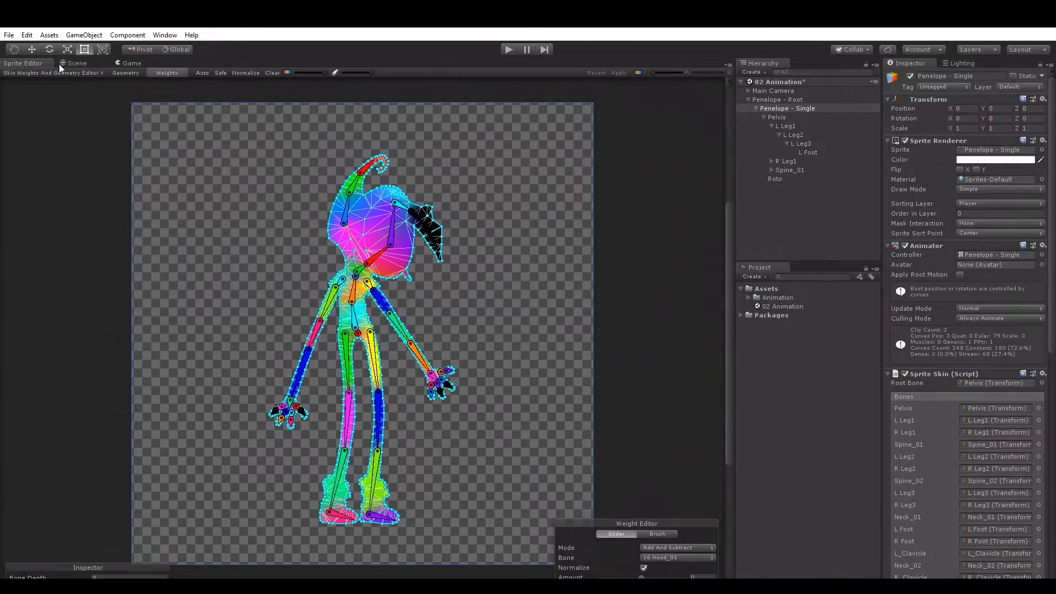
click(82, 64)
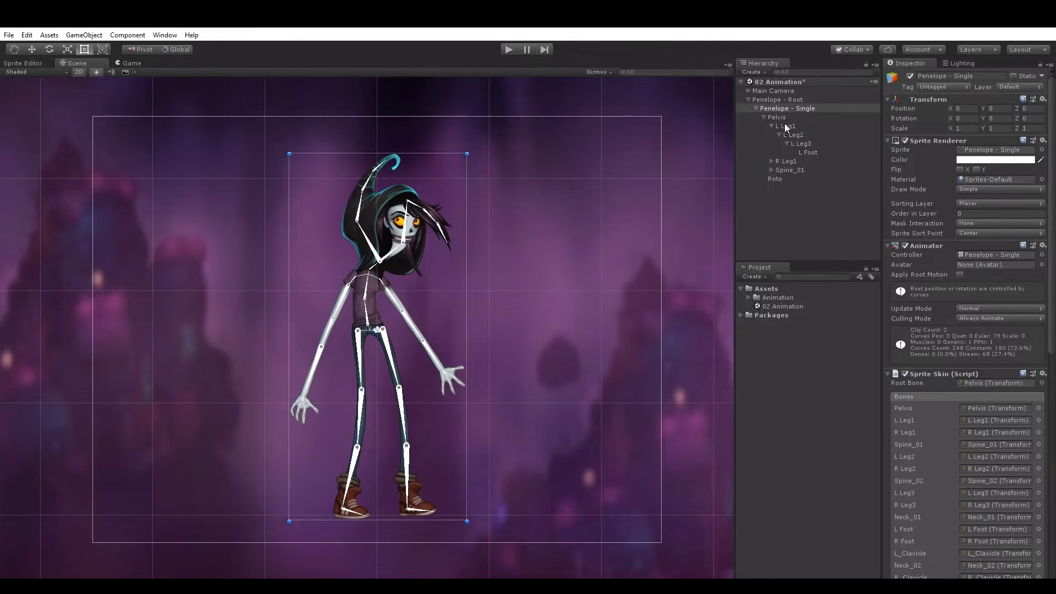
Select the L Leg1 to L Leg3 bones, swing Penelope's left leg outward, and play the scene.
click(786, 127)
shift+click(810, 143)
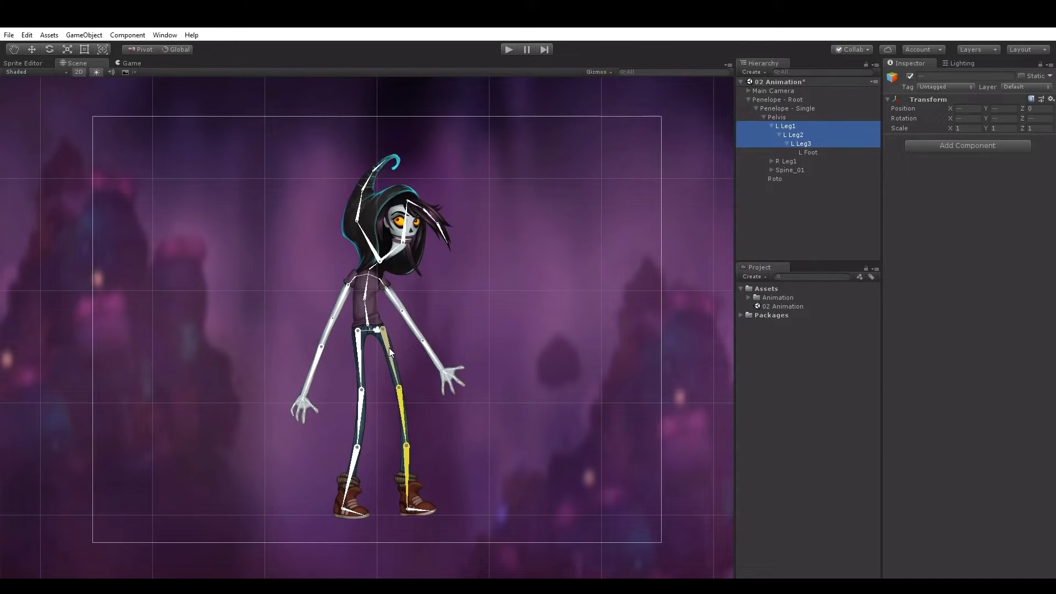
mouse_move(388, 349)
mouse_down()
mouse_move(398, 352)
mouse_move(393, 363)
mouse_up()
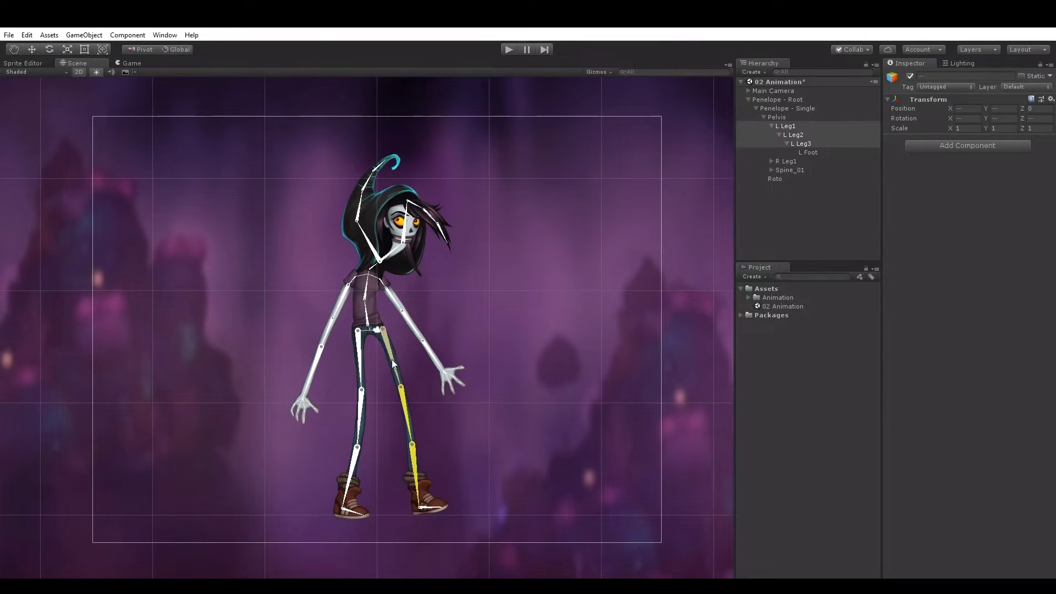
key(ctrl+p)
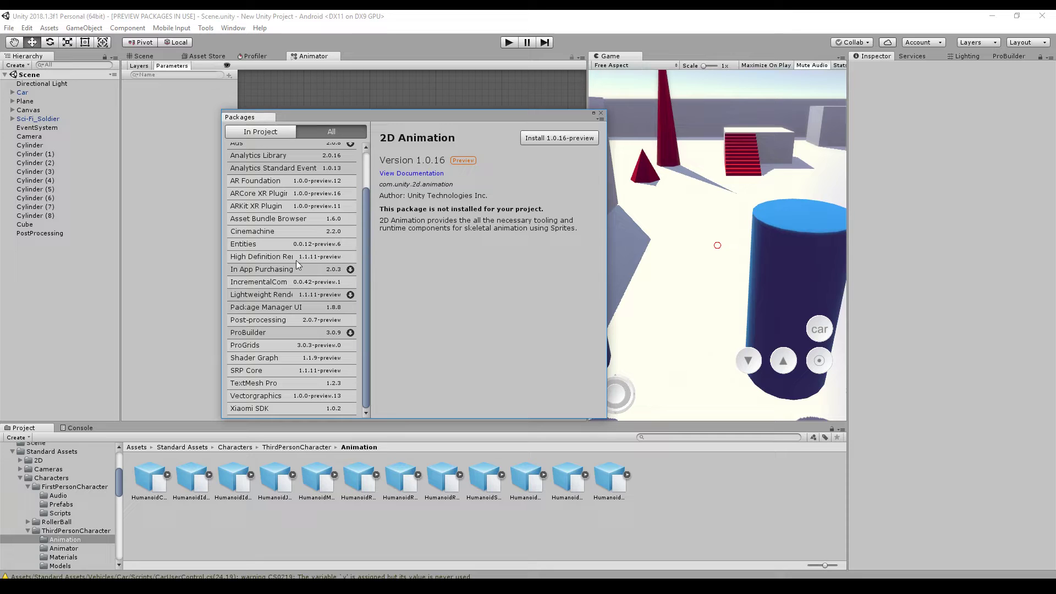
View the SRP Core, Ads and ProGrids 3.0.3 preview package details in the Package Manager.
click(275, 370)
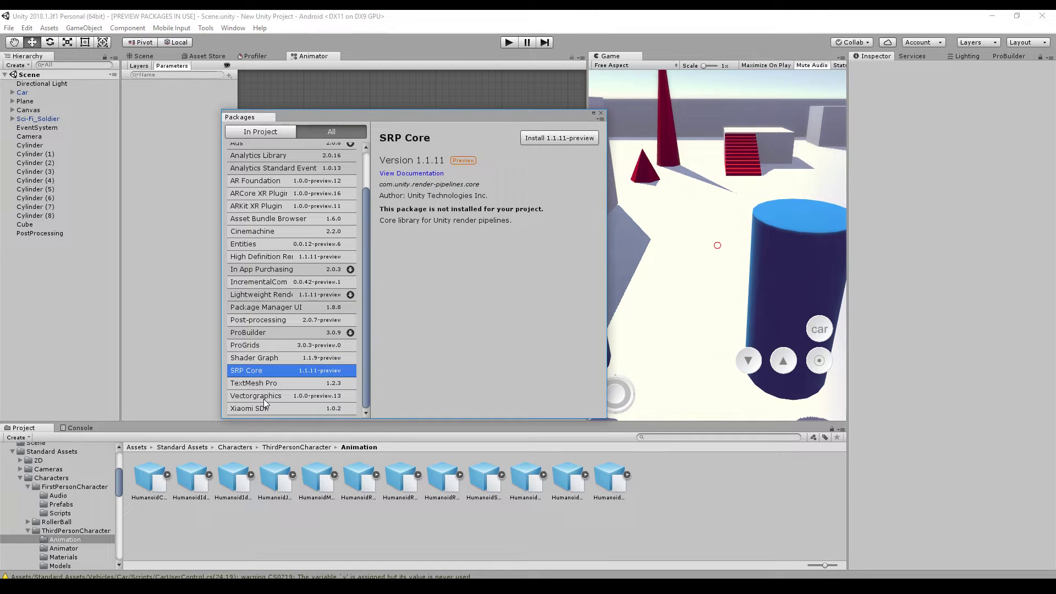
scroll(352, 373, up, 3)
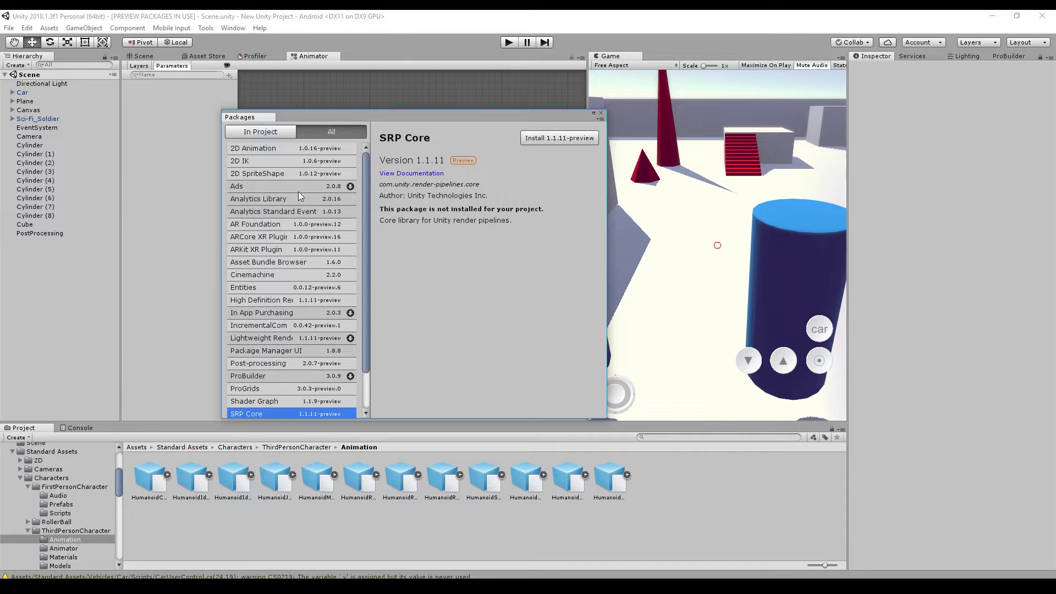
click(293, 187)
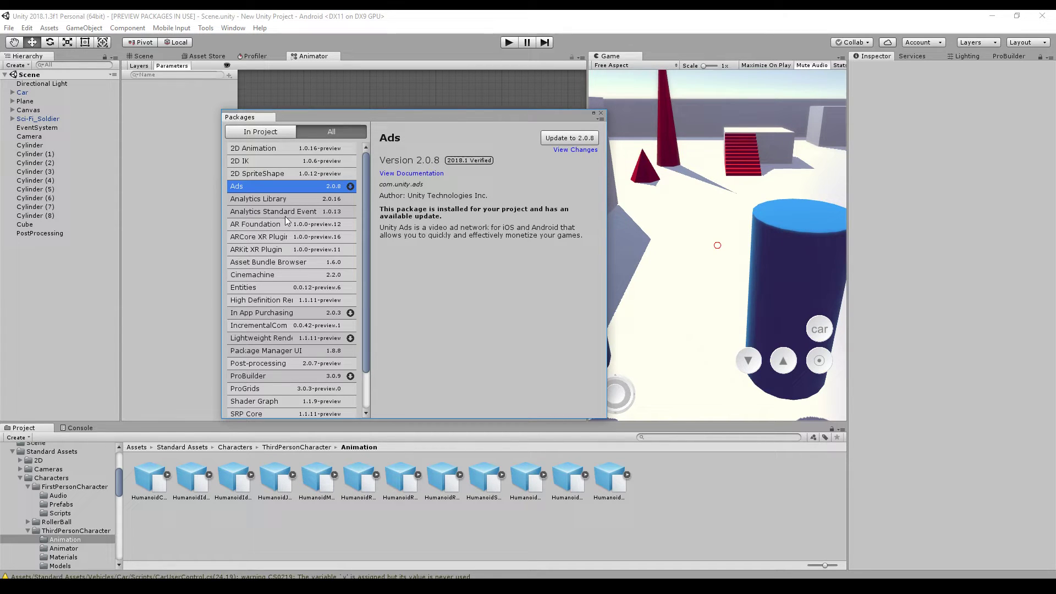
scroll(366, 299, down, 3)
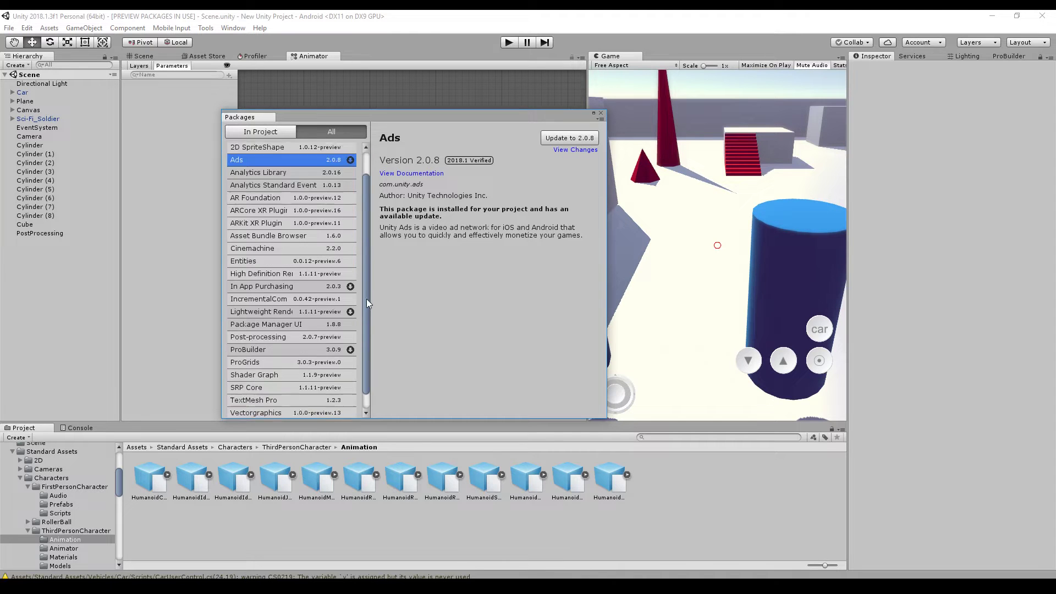
click(296, 345)
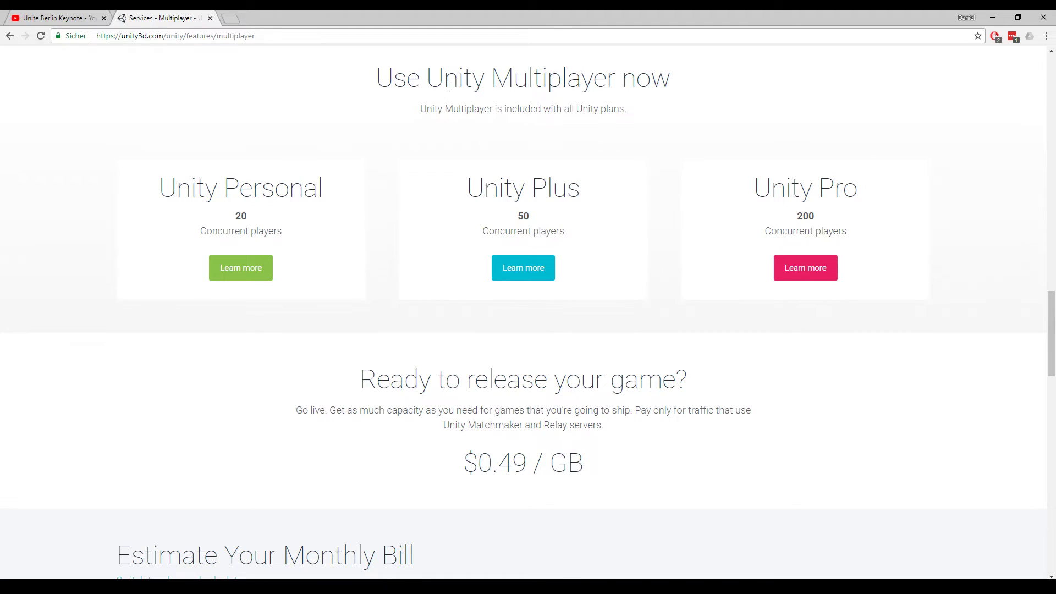
Highlight the Unity Multiplayer heading and the $0.49 / GB bandwidth price.
drag(432, 75, 615, 82)
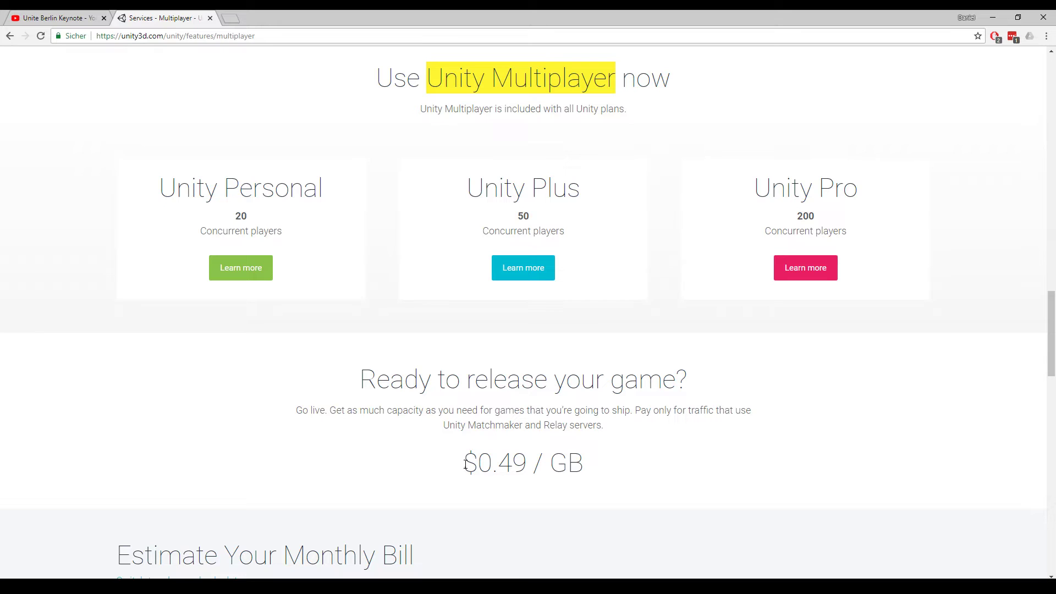
drag(465, 463, 607, 472)
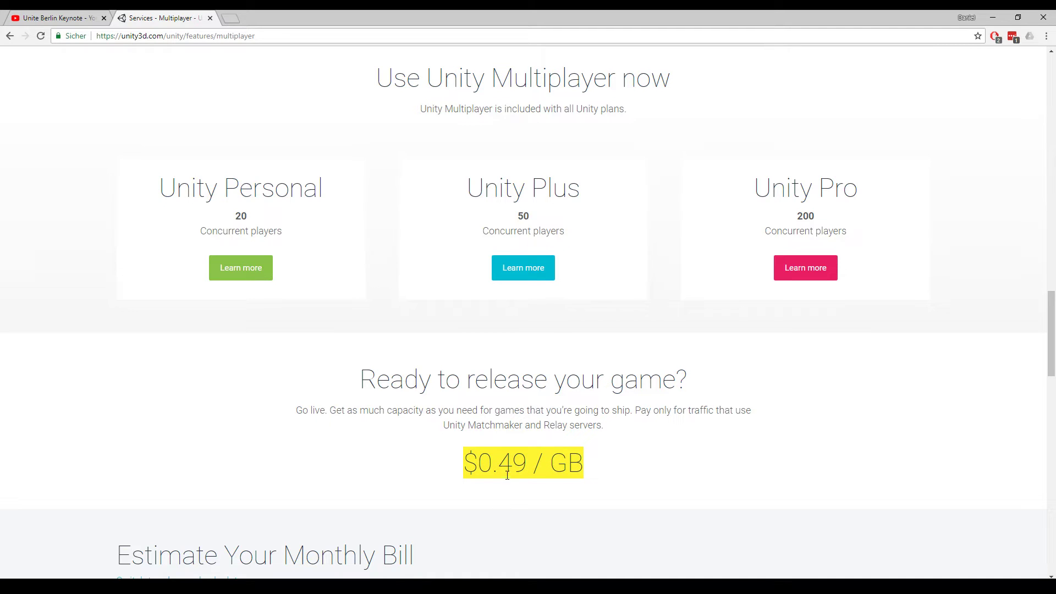
scroll(457, 356, down, 8)
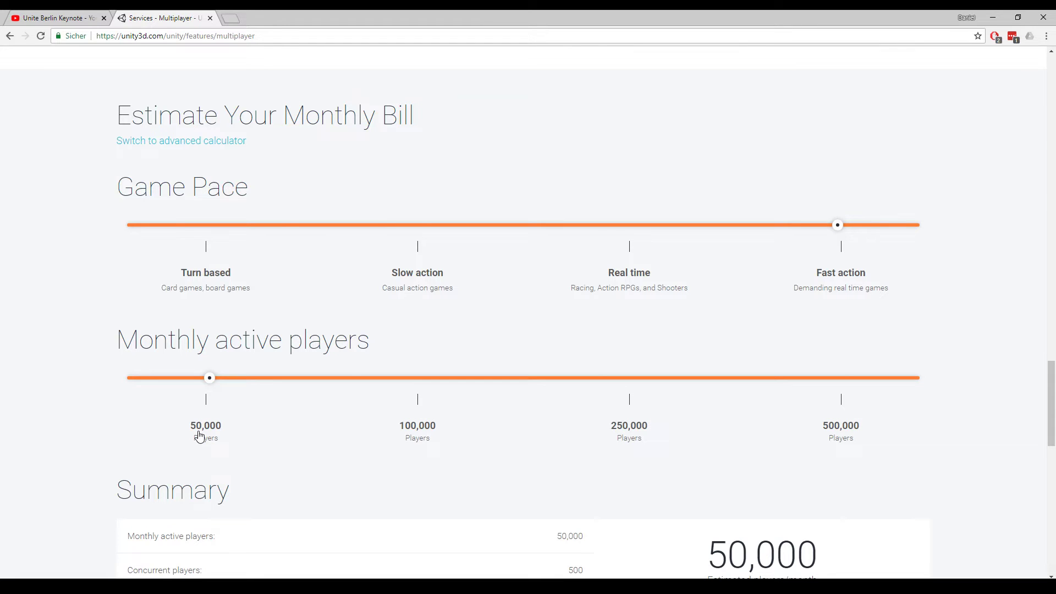
Set the estimator to 500,000 monthly active players, giving about $4,797.13 per month.
scroll(579, 355, down, 3)
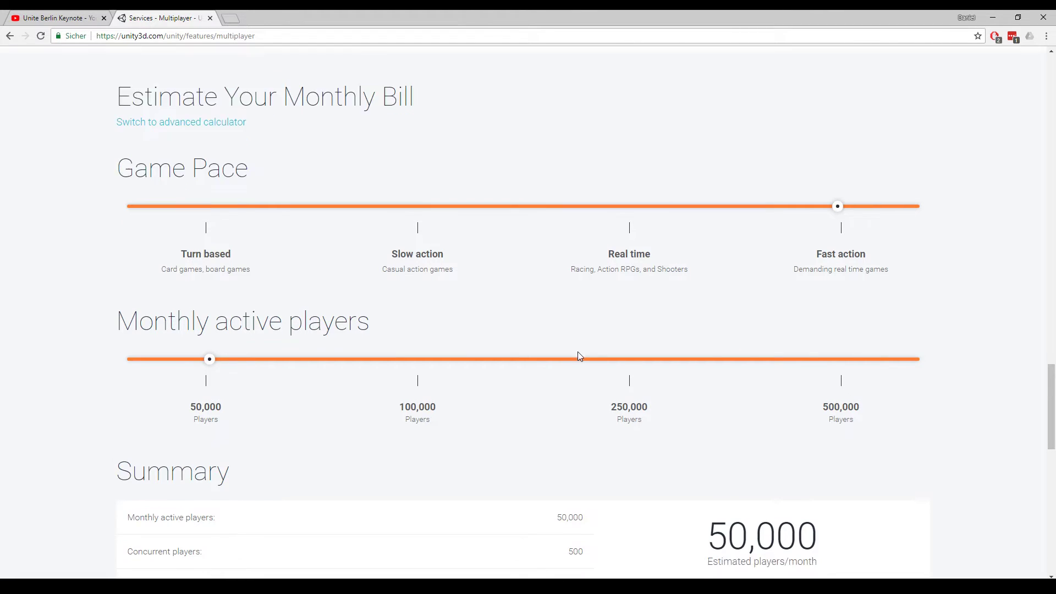
drag(718, 461, 770, 460)
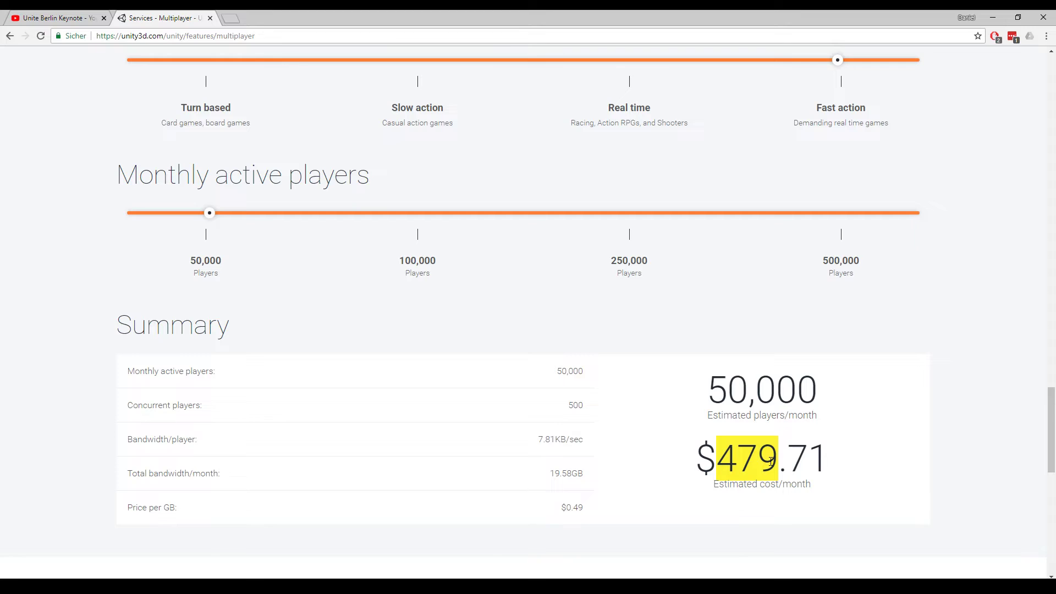
click(860, 454)
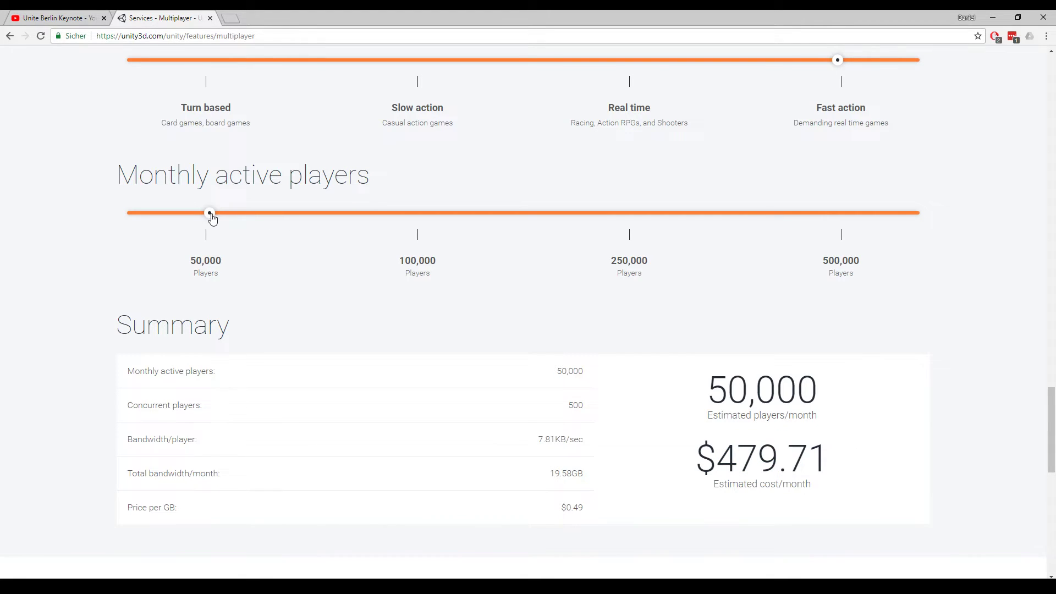
drag(314, 221, 944, 217)
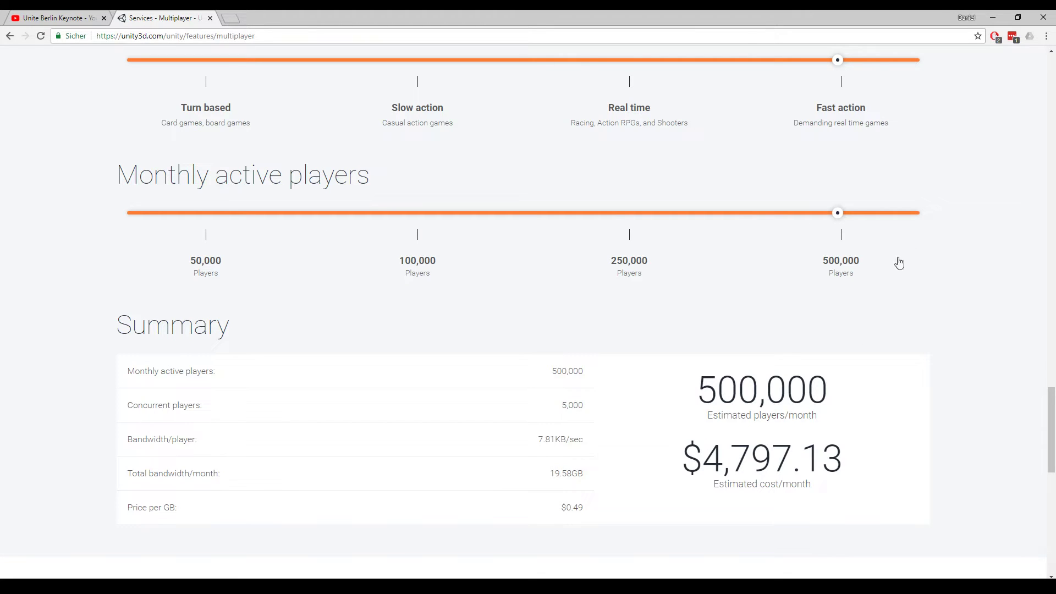
Scroll up to the Multiplayer banner, then down to the Personal, Plus and Pro plan cards.
scroll(556, 332, up, 8)
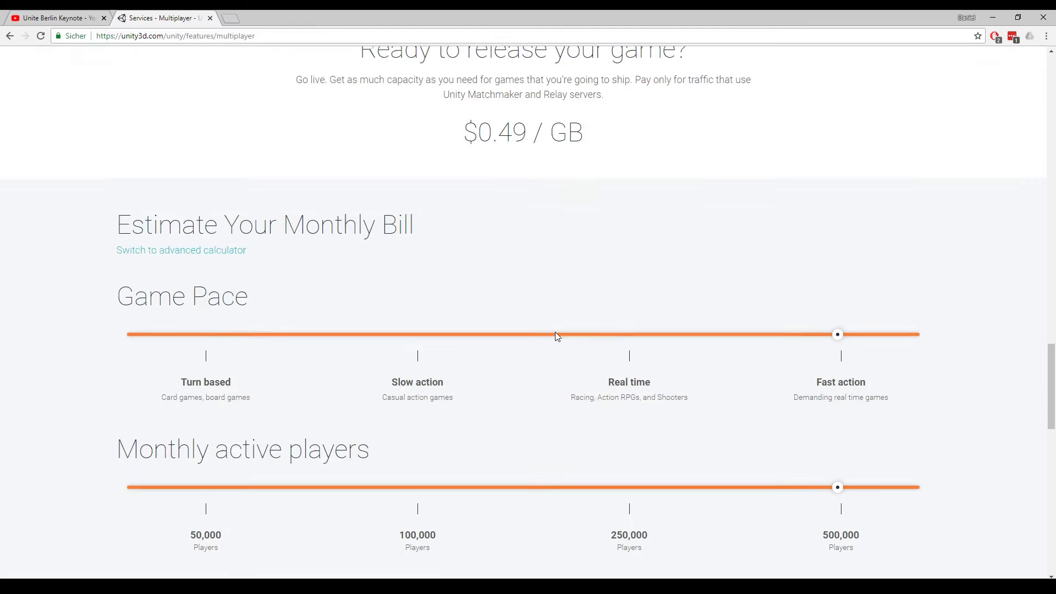
scroll(557, 335, up, 4)
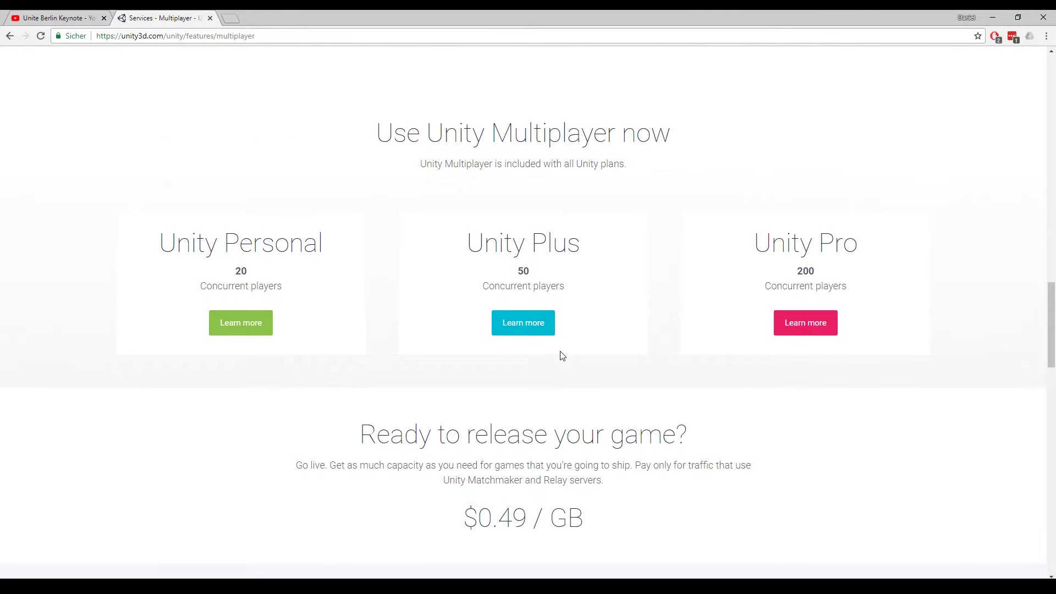
scroll(559, 355, down, 1)
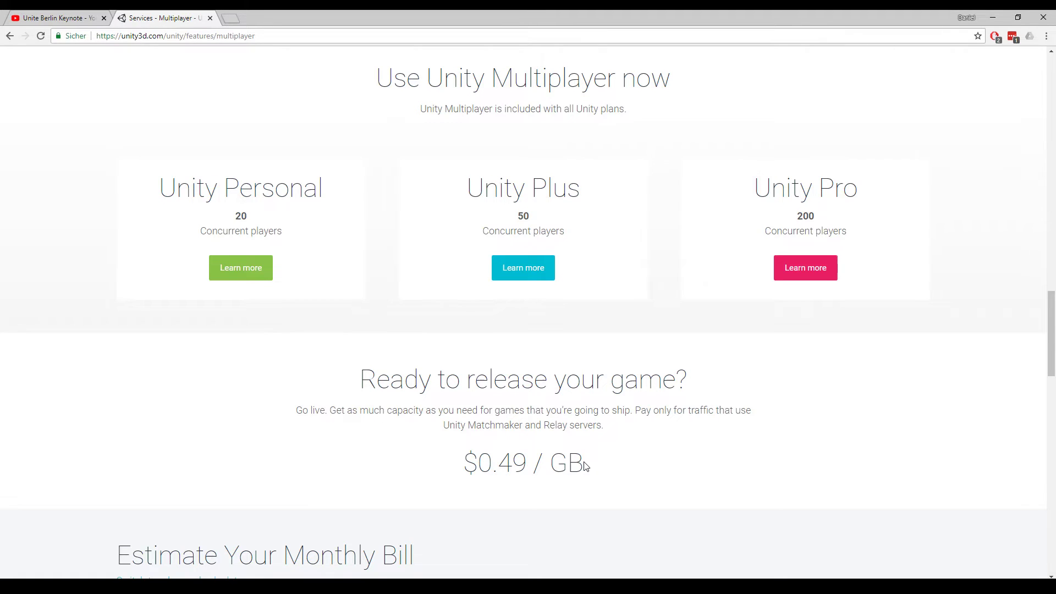
scroll(651, 202, up, 10)
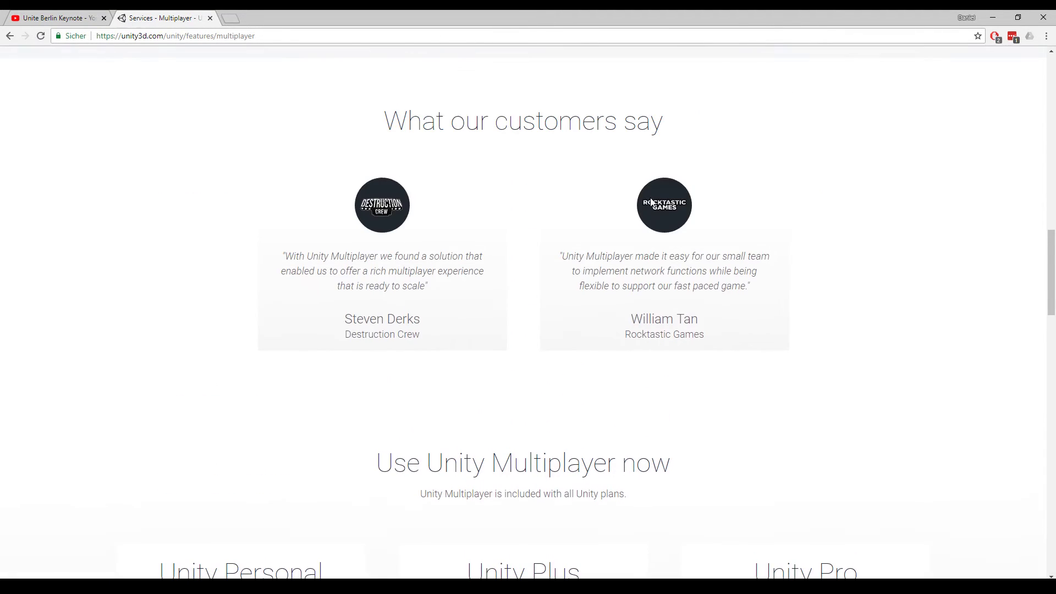
scroll(651, 202, up, 6)
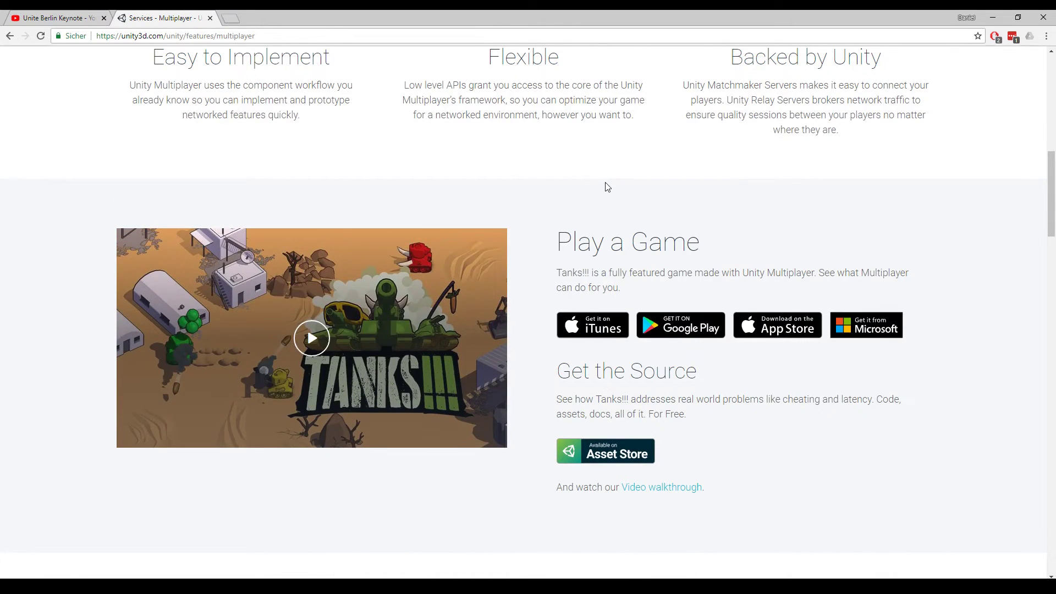
scroll(709, 259, up, 4)
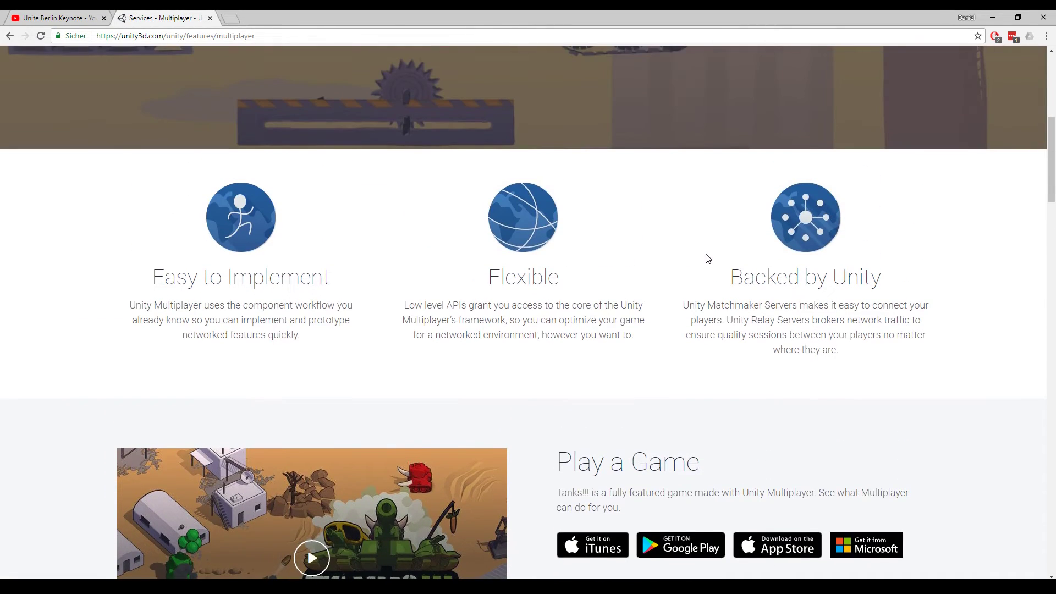
scroll(707, 258, up, 2)
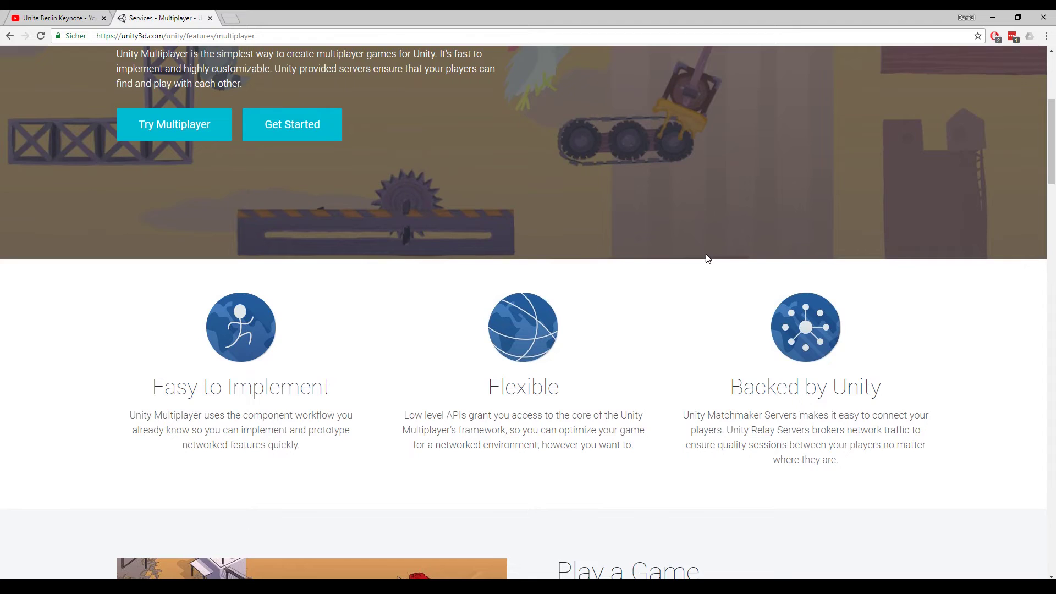
scroll(708, 259, down, 8)
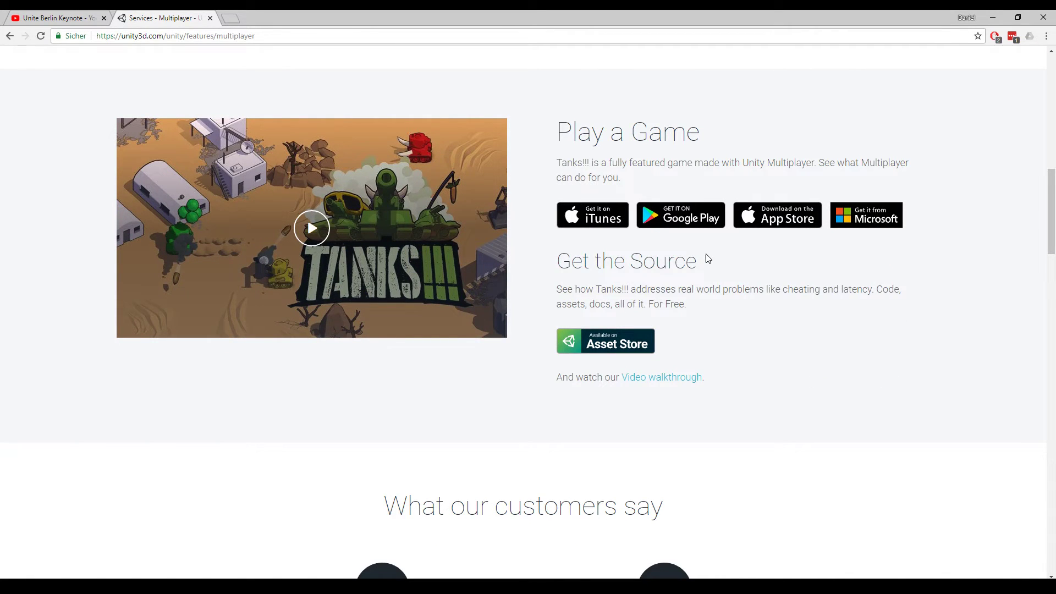
scroll(692, 302, down, 12)
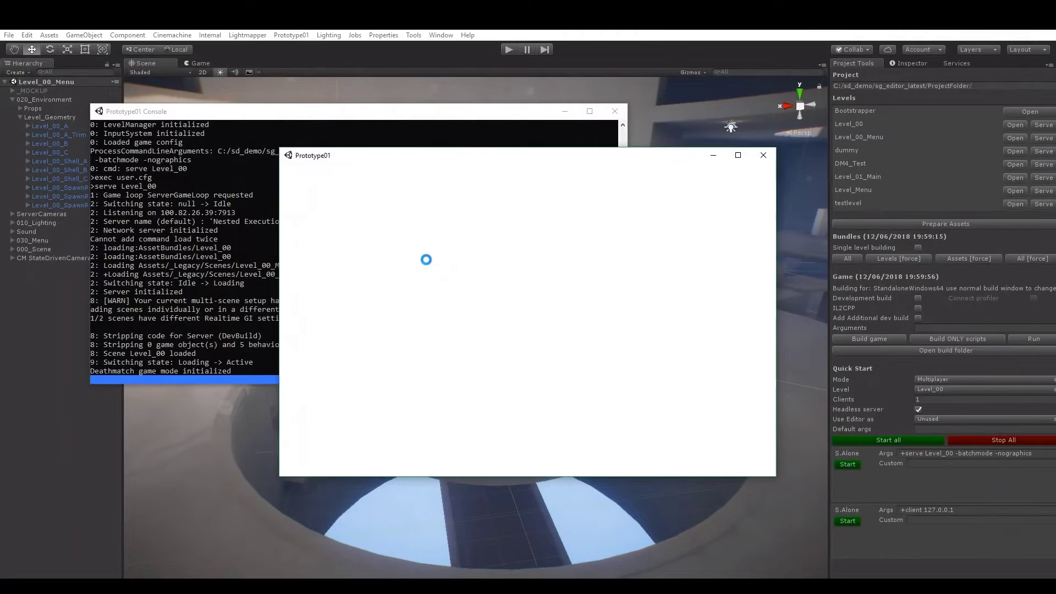
Confirm the client connected in the server console, then fire the weapon toward the round table.
click(170, 244)
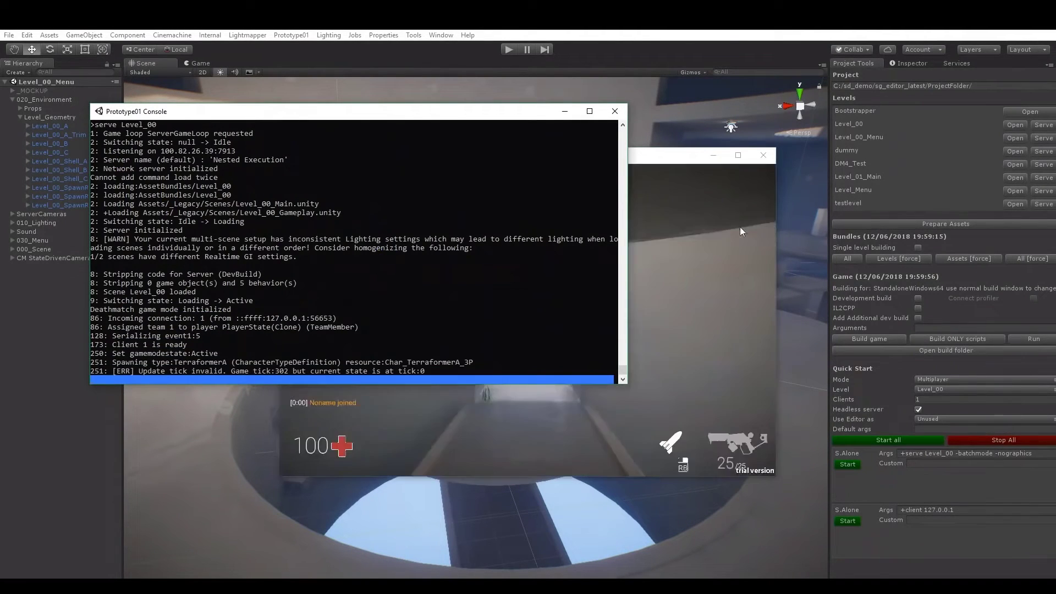
click(704, 232)
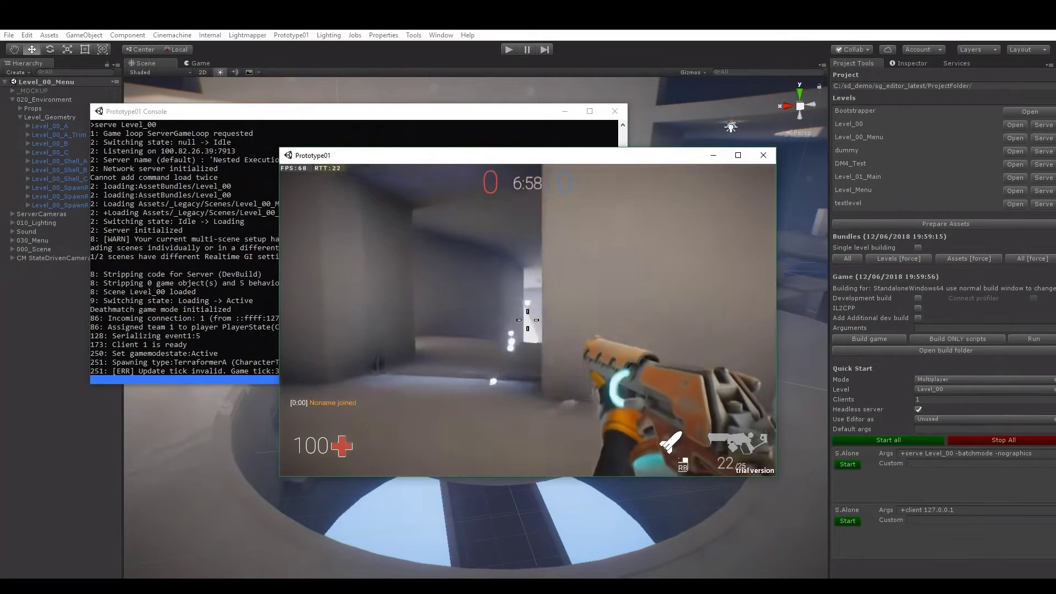
click(527, 319)
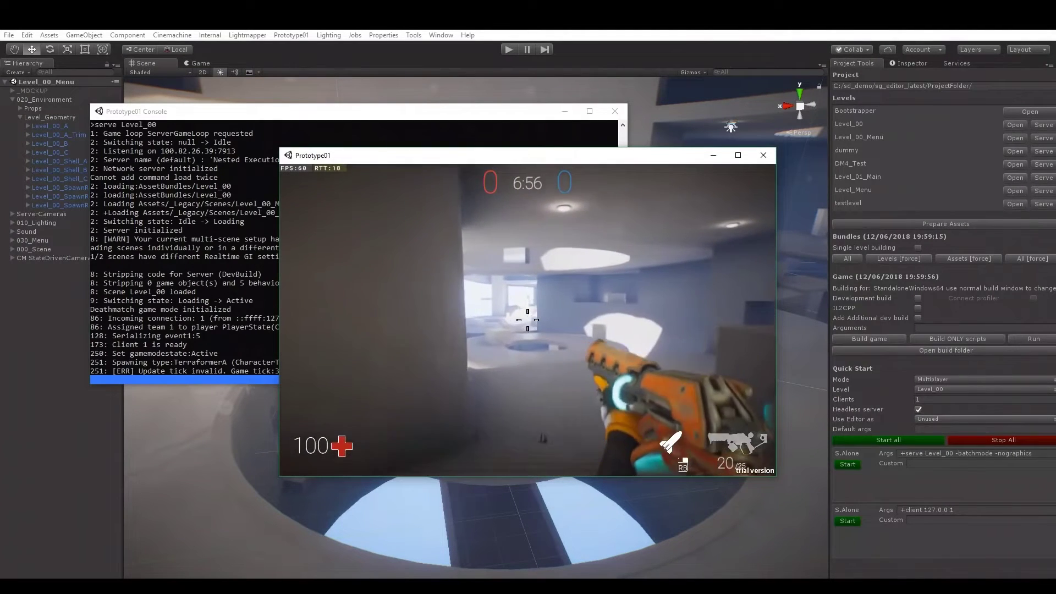
click(527, 319)
click(528, 320)
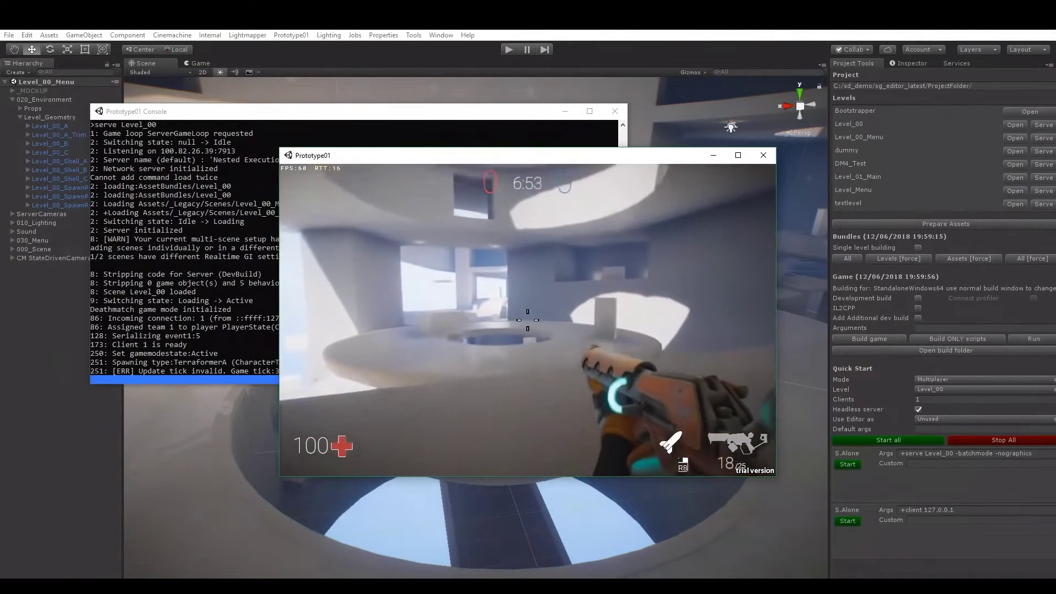
Walk around the round table, climb the stairs and move through the Level_00 rooms.
key(w)
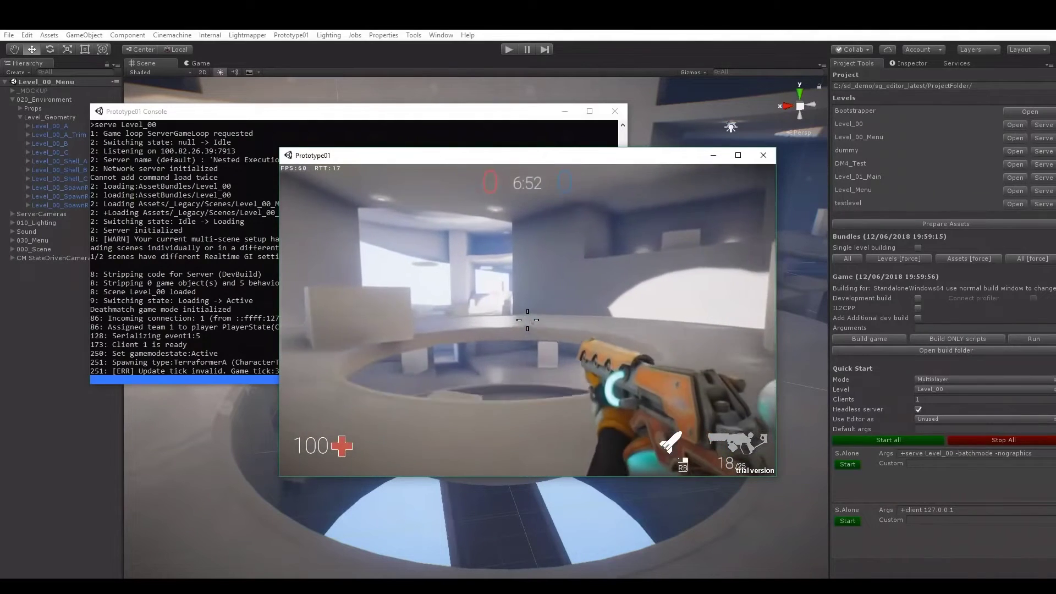
key(w)
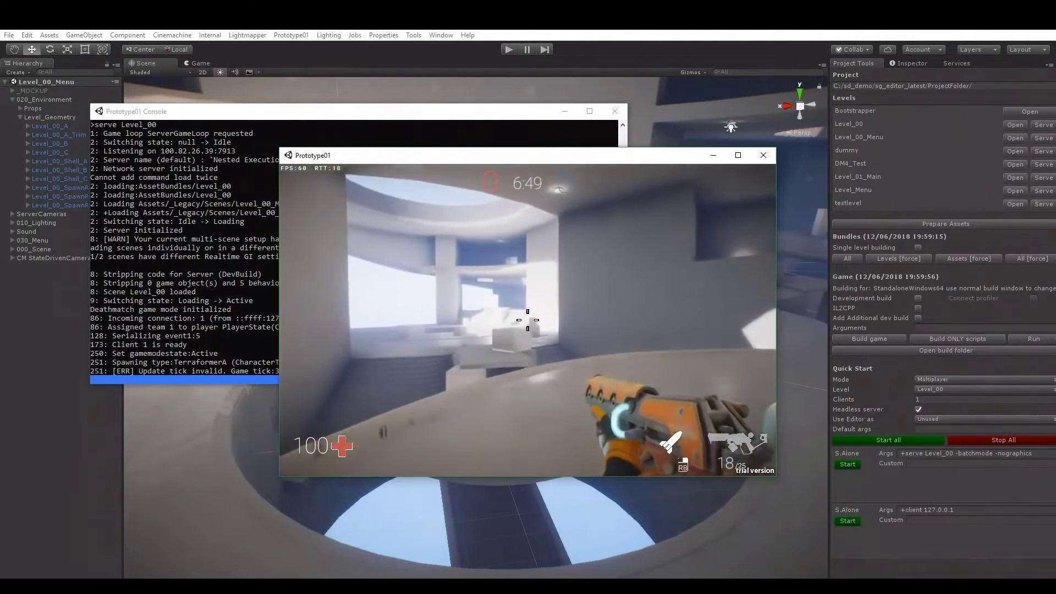
key(w)
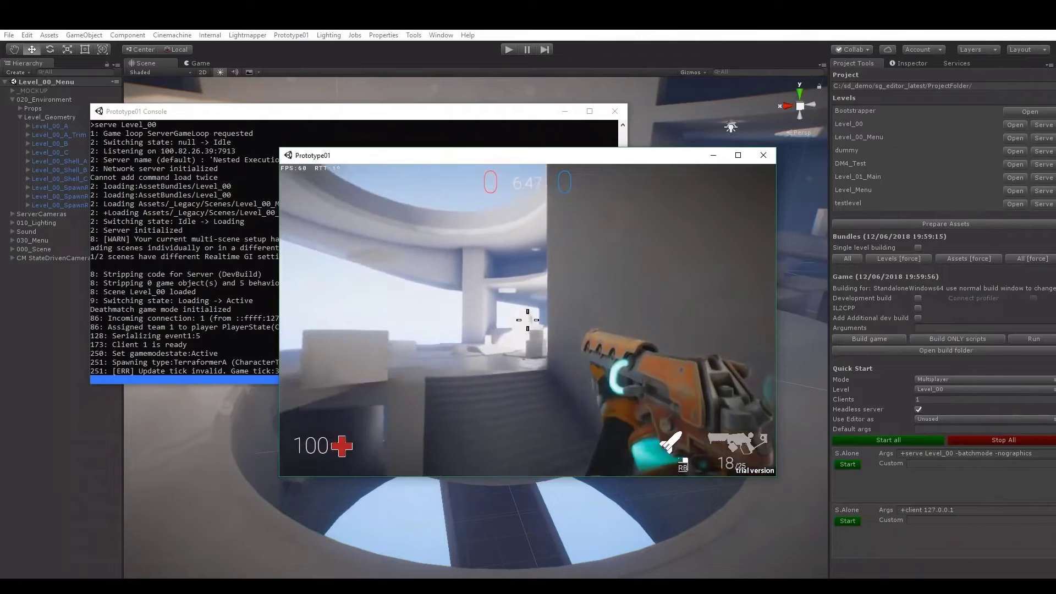
key(w)
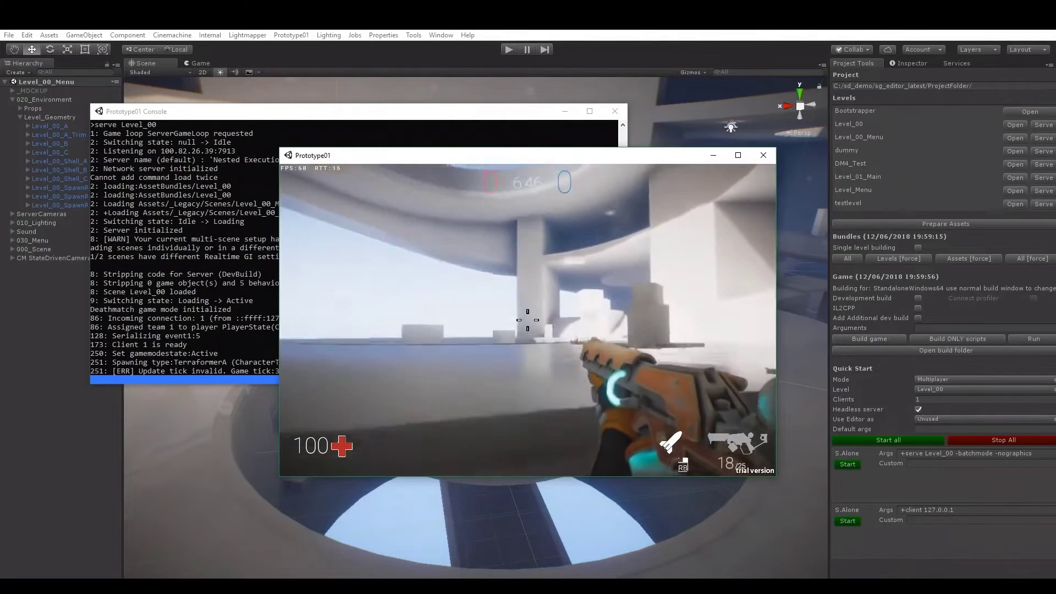
key(w)
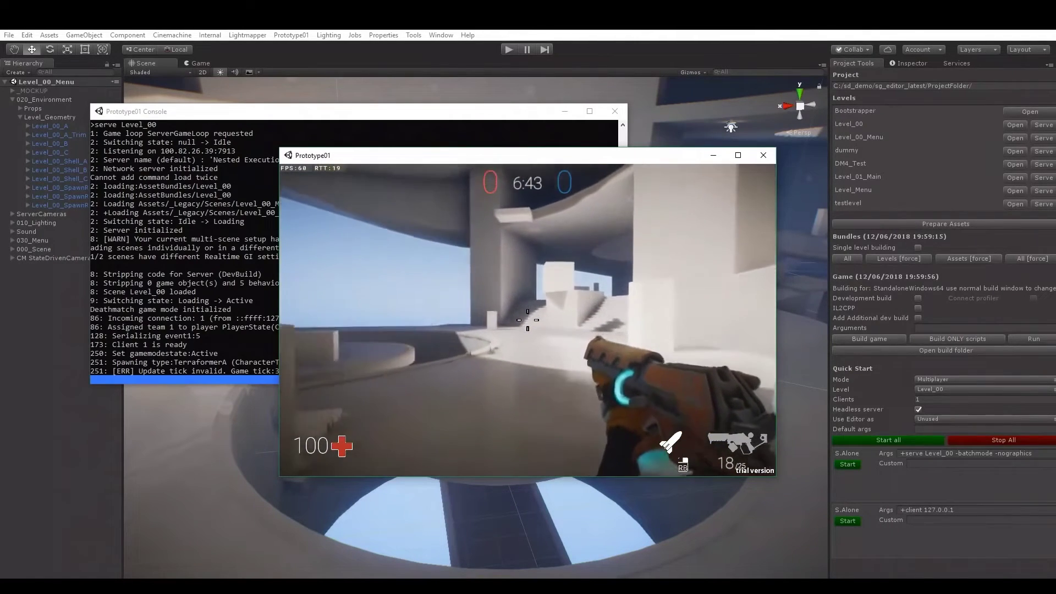
key(w)
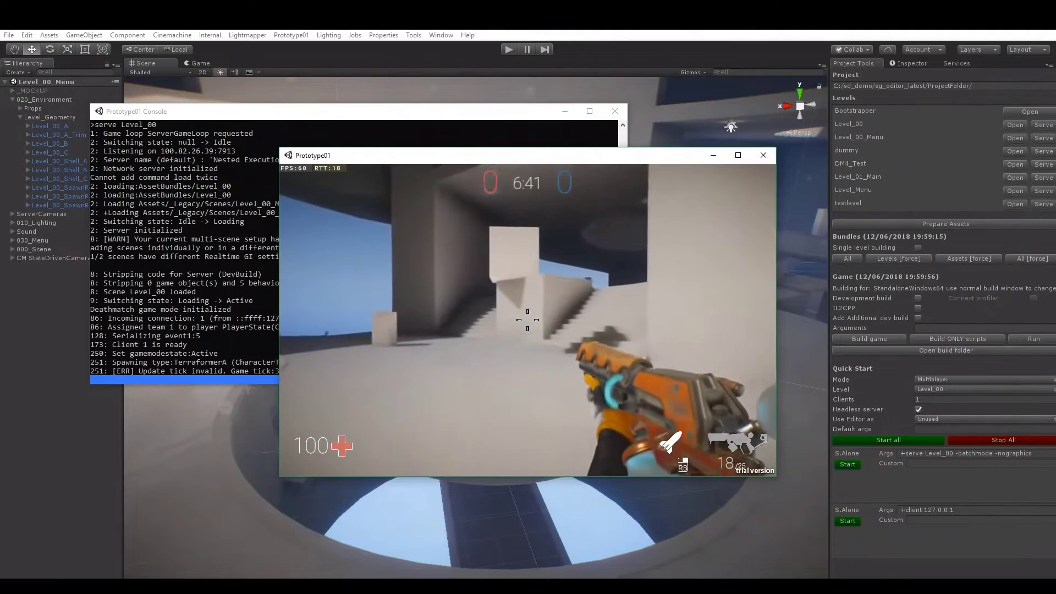
key(w)
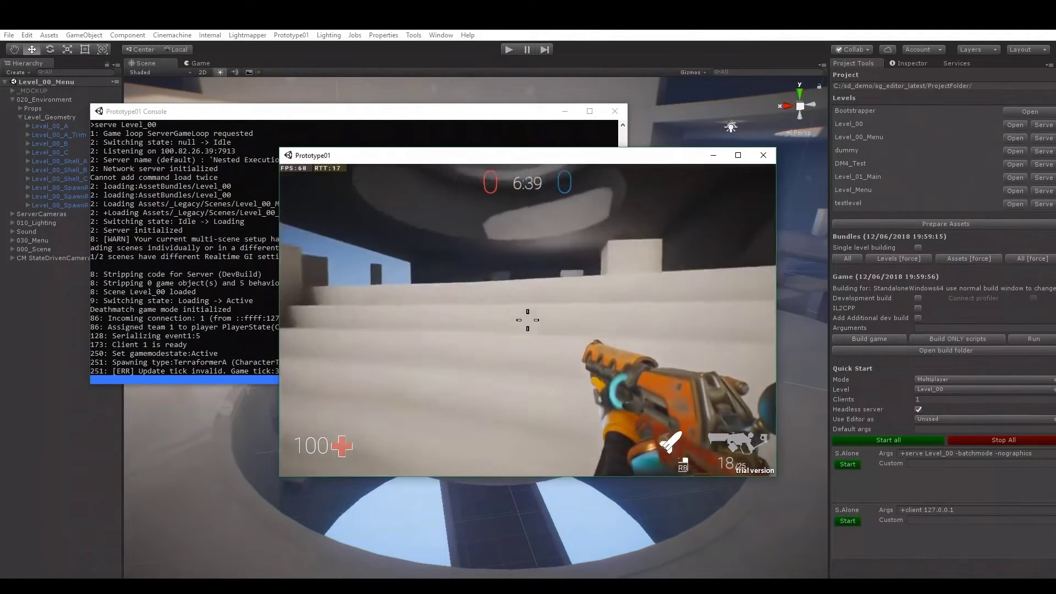
key(w)
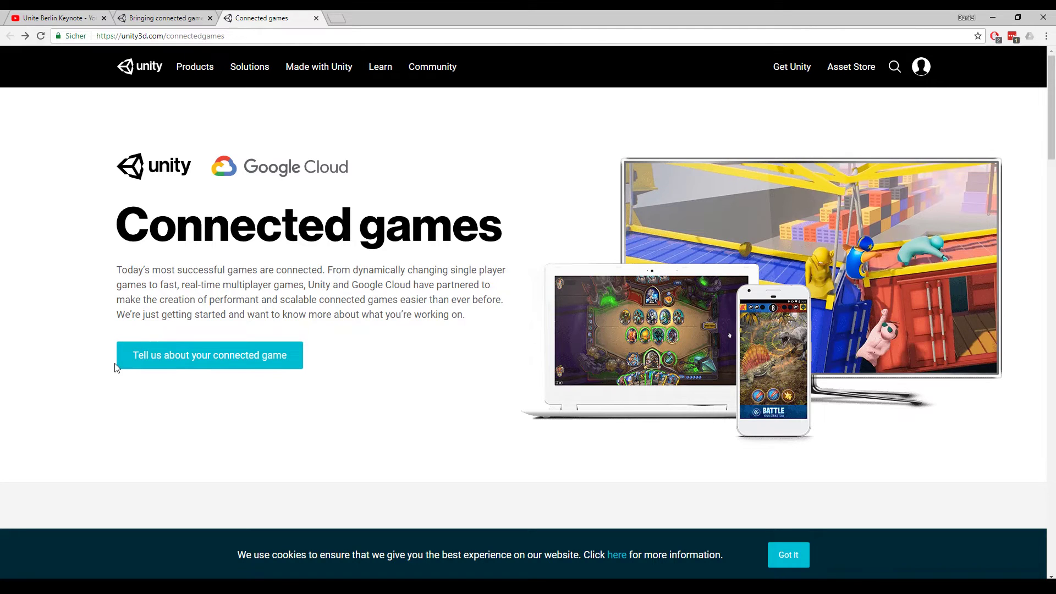
Open the 'Tell us about your connected game' form and browse its name fields unfilled.
click(201, 358)
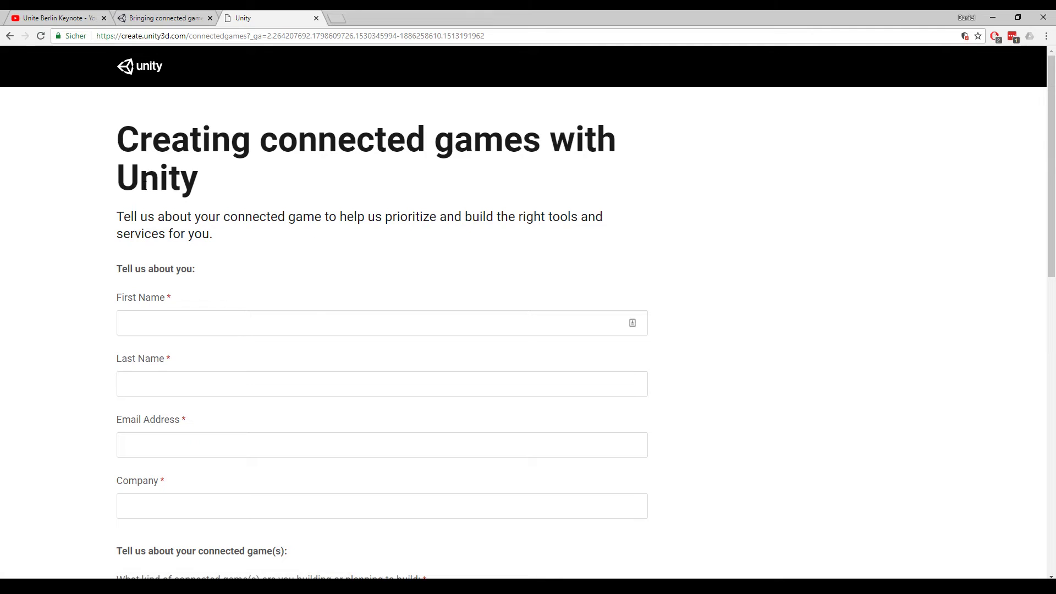
click(132, 316)
click(208, 392)
click(13, 394)
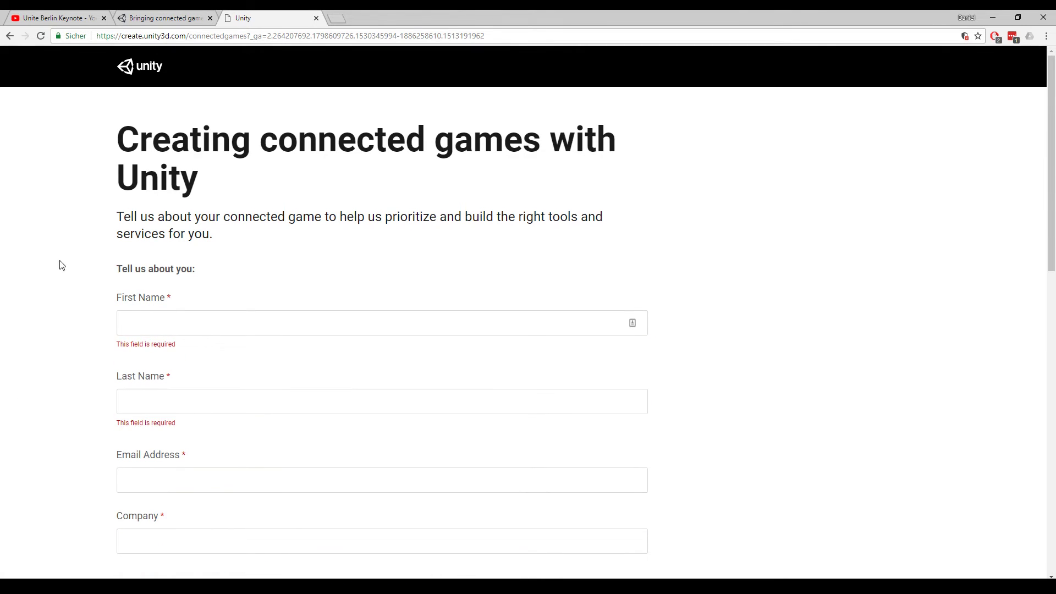
scroll(62, 265, down, 12)
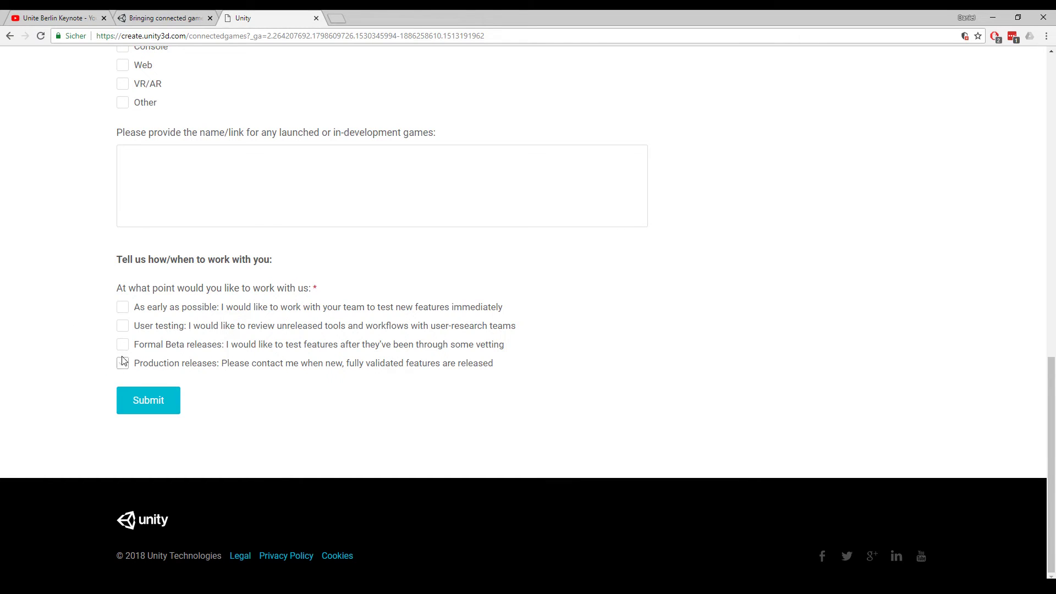
scroll(65, 220, up, 5)
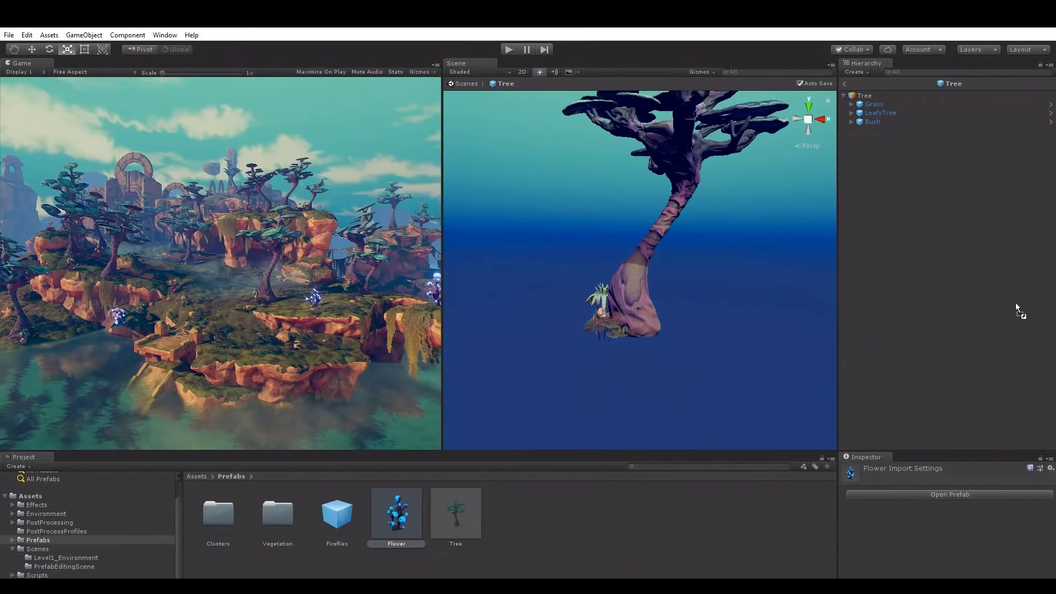
Drag the Flower prefab into the Tree prefab's Hierarchy to nest it.
drag(985, 262, 985, 262)
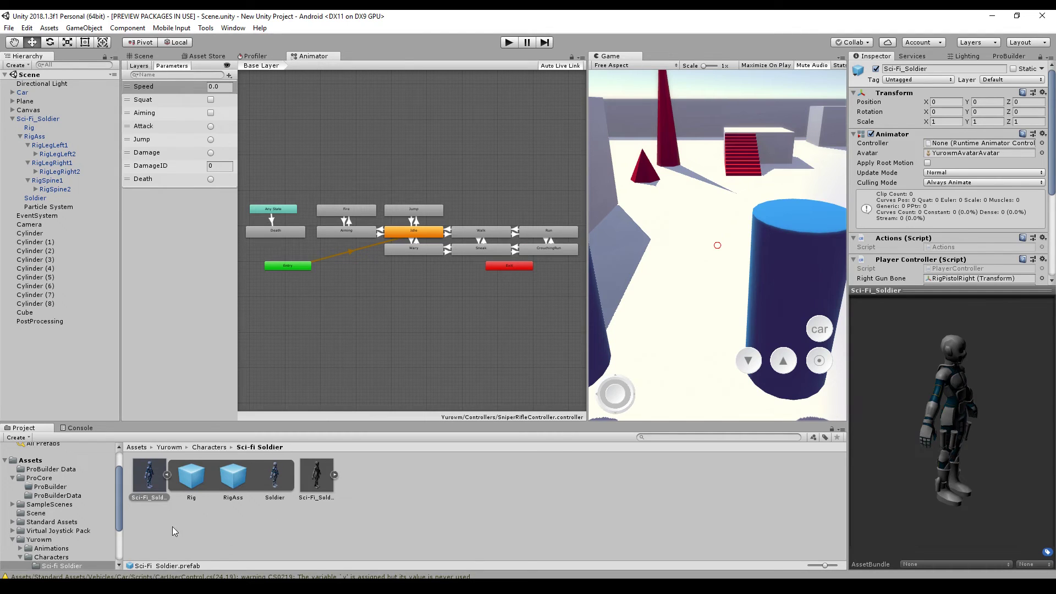
Inspect the Sci-Fi_Soldier, Rig, RigAss and Soldier assets in the Project panel.
click(144, 483)
click(191, 479)
click(219, 476)
click(266, 480)
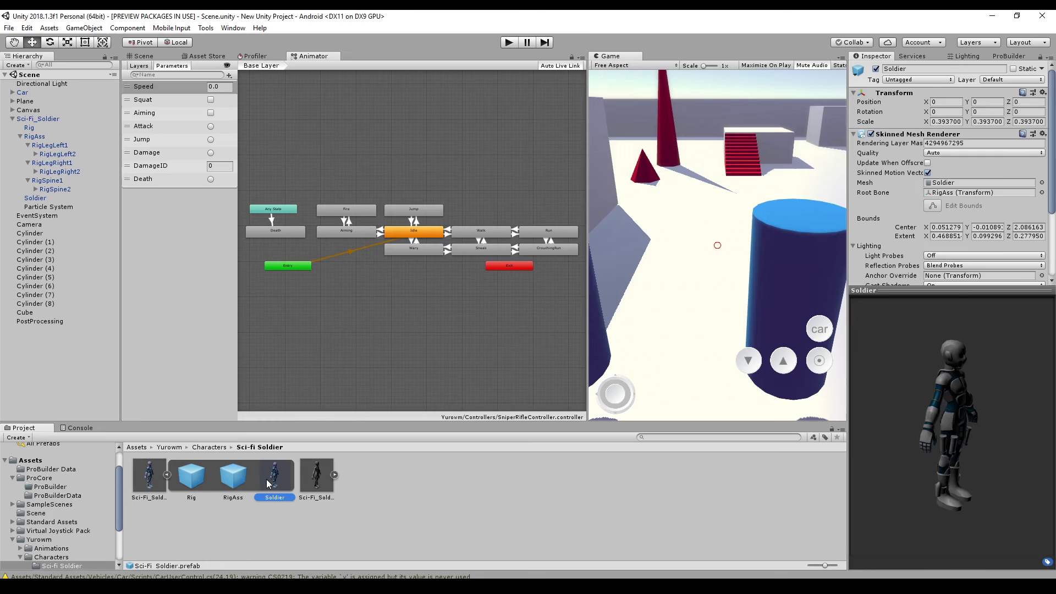
click(187, 481)
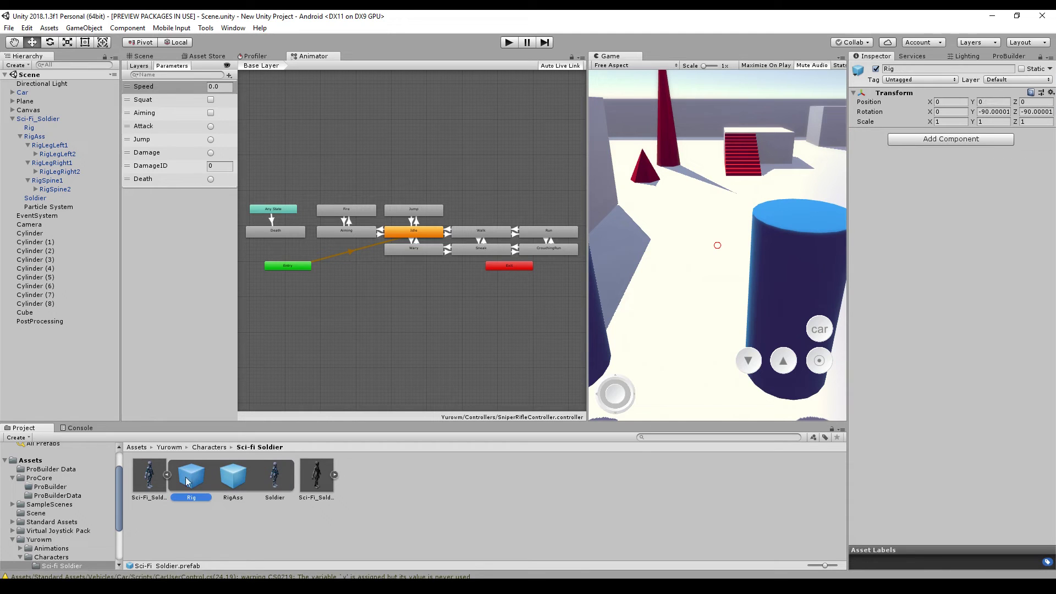
click(152, 481)
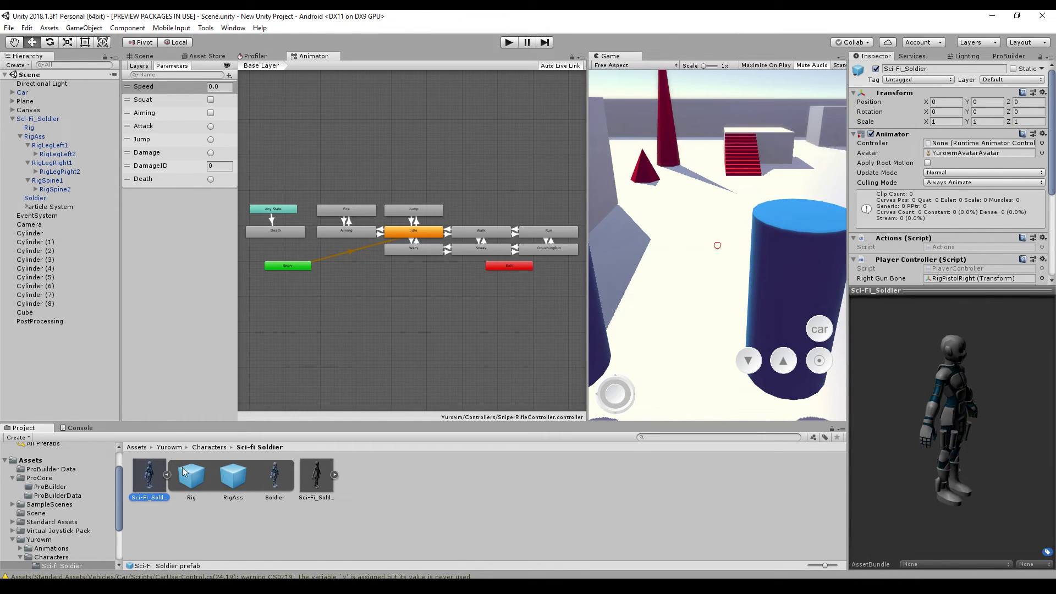
Inspect the Sci-Fi_Soldier, RigAss, RigLegLeft2, Rig and Soldier objects in the Hierarchy.
click(32, 119)
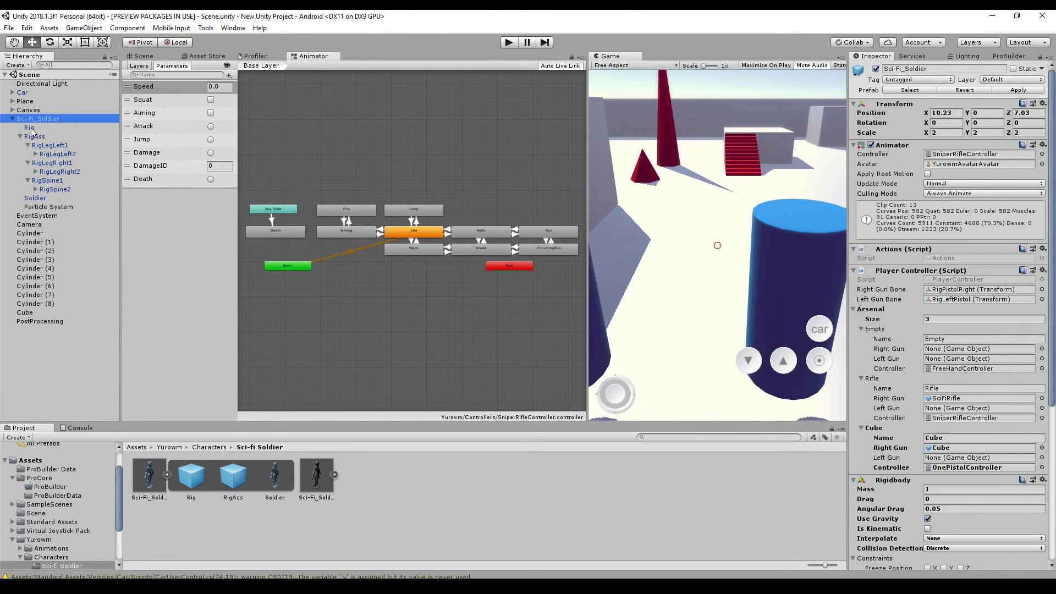
click(34, 137)
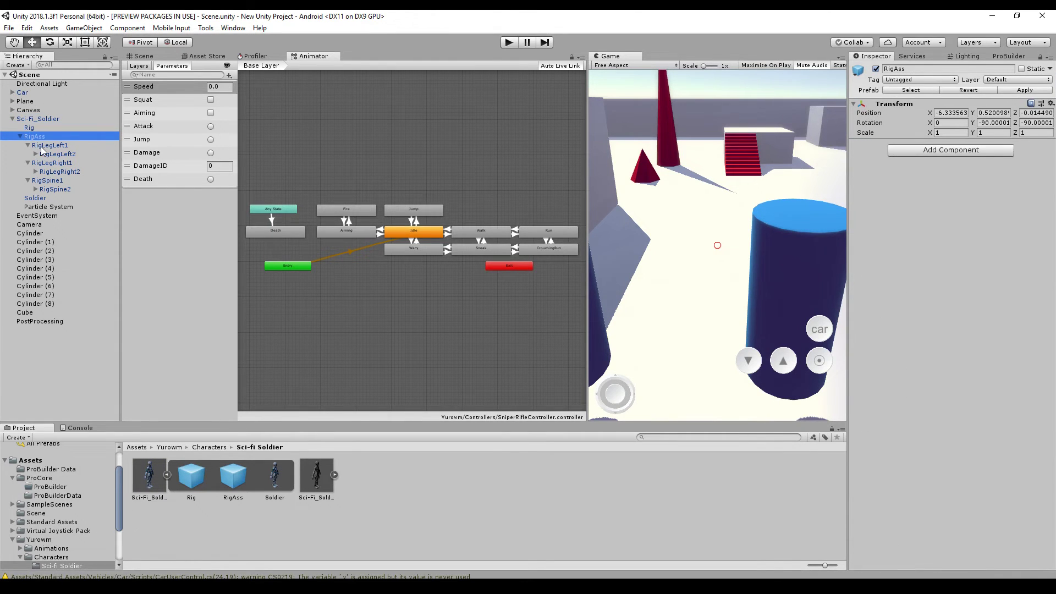
click(43, 154)
click(30, 137)
click(20, 136)
click(30, 128)
click(35, 145)
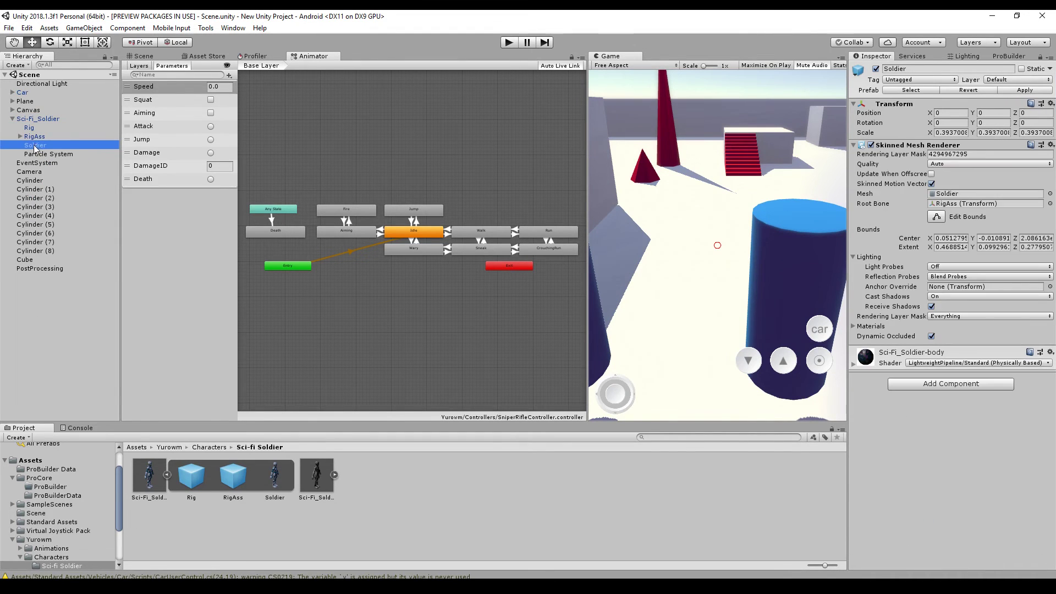
Recheck the Soldier, Sci-Fi_Soldier, RigAss and Rig assets with their previews.
click(272, 484)
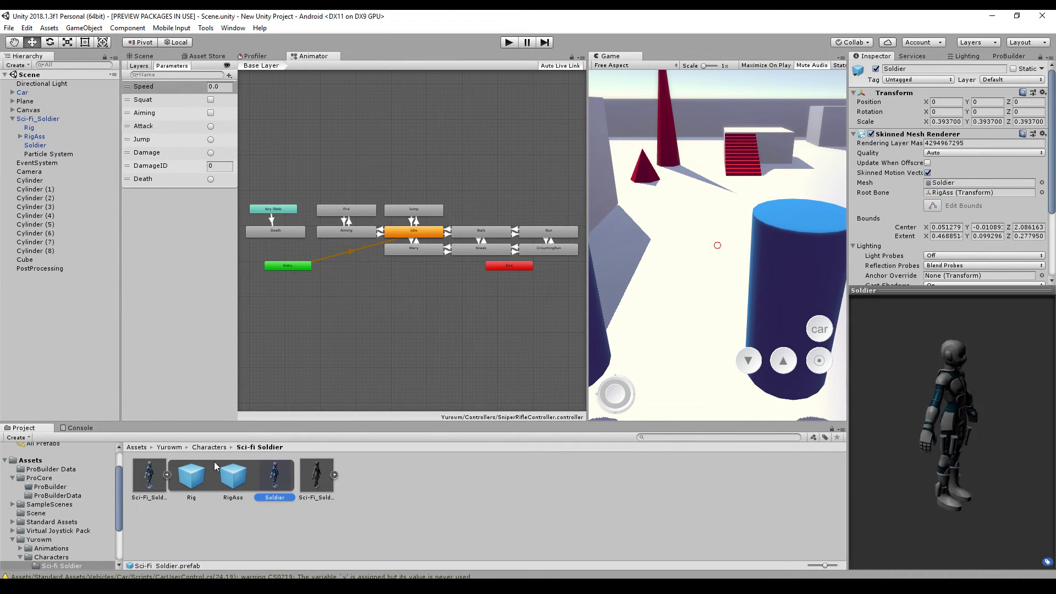
click(147, 486)
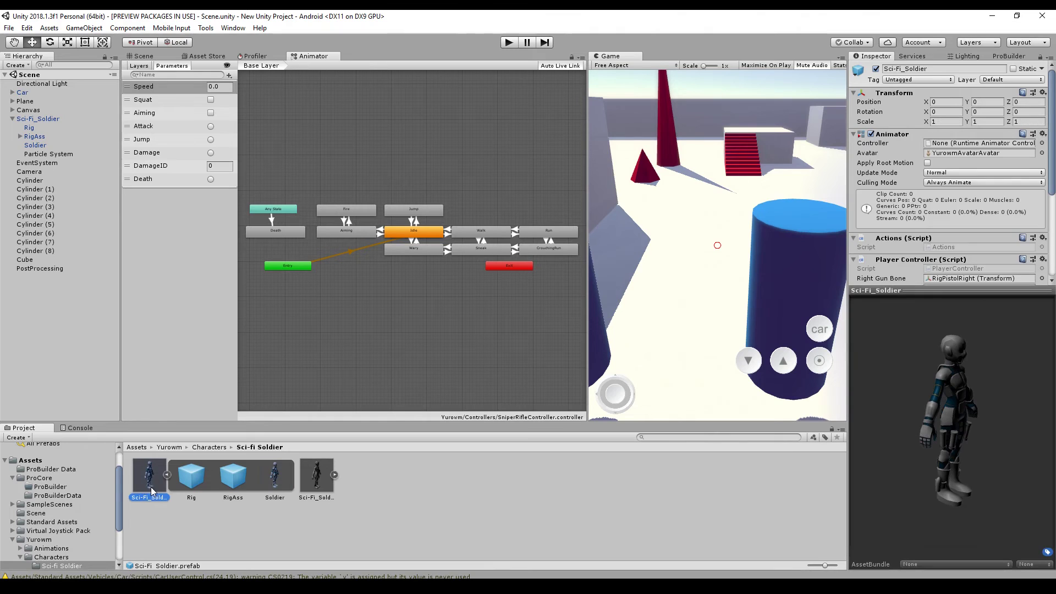
click(246, 482)
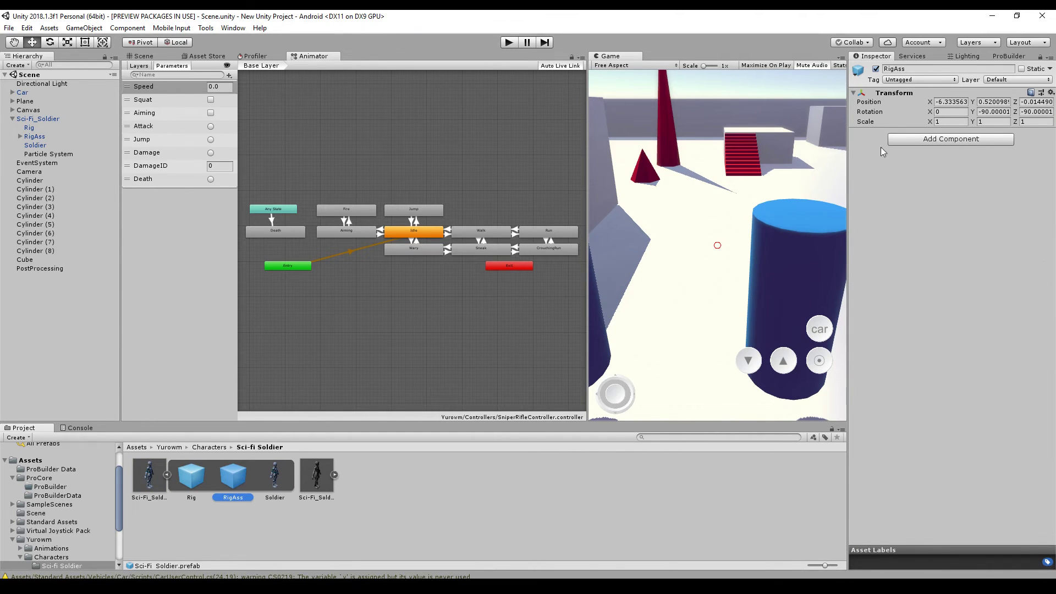
click(287, 483)
click(192, 479)
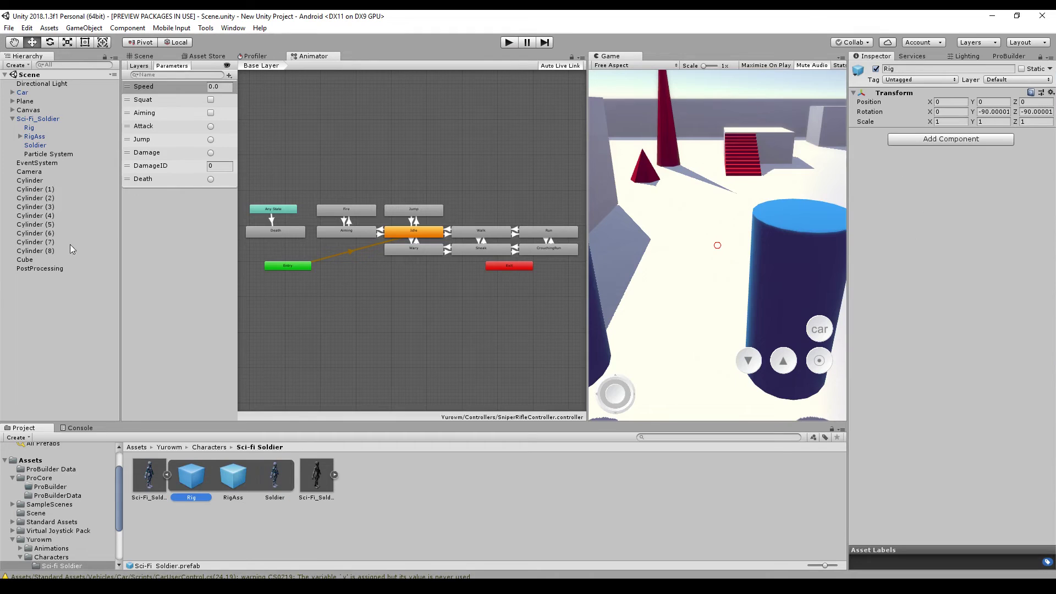
Expand RigAss > RigLegLeft1 > RigLegLeft2, select RigLegLeft3 and edit its Position X.
click(20, 137)
click(27, 145)
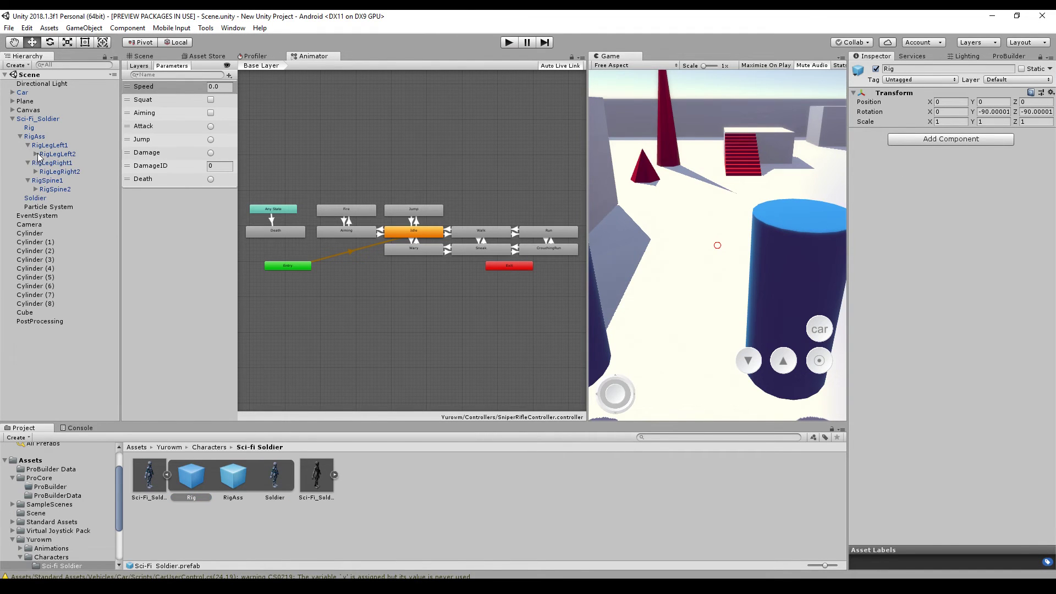
click(35, 154)
click(66, 163)
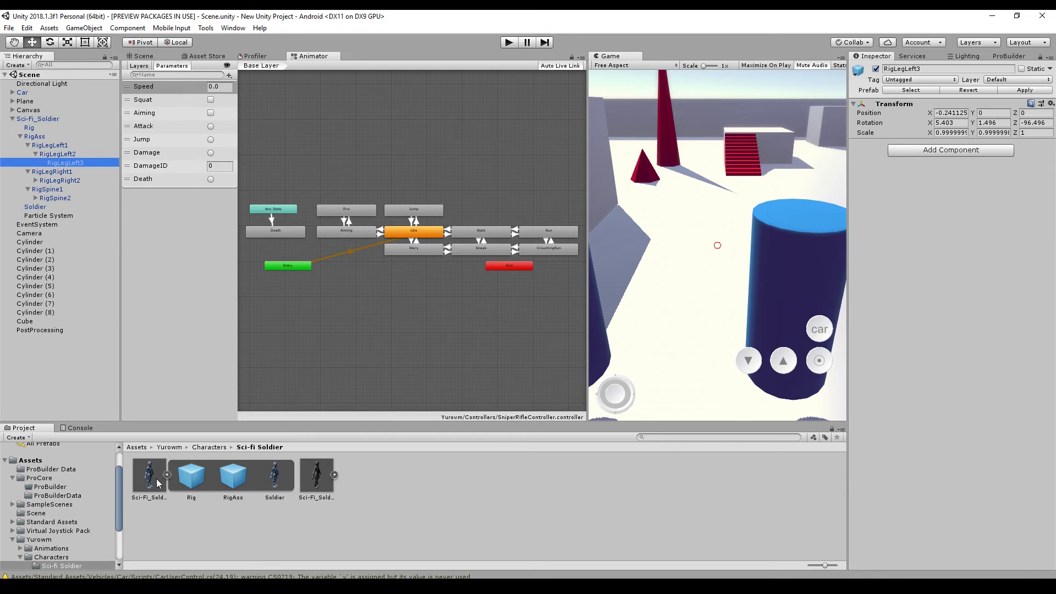
click(951, 112)
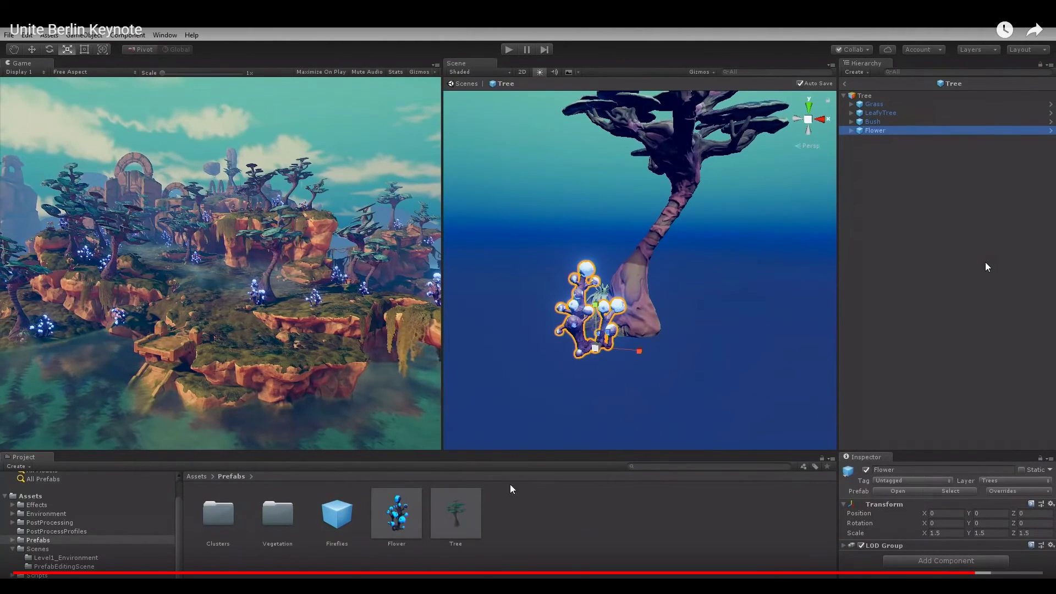
Pause and then resume the keynote video.
click(985, 262)
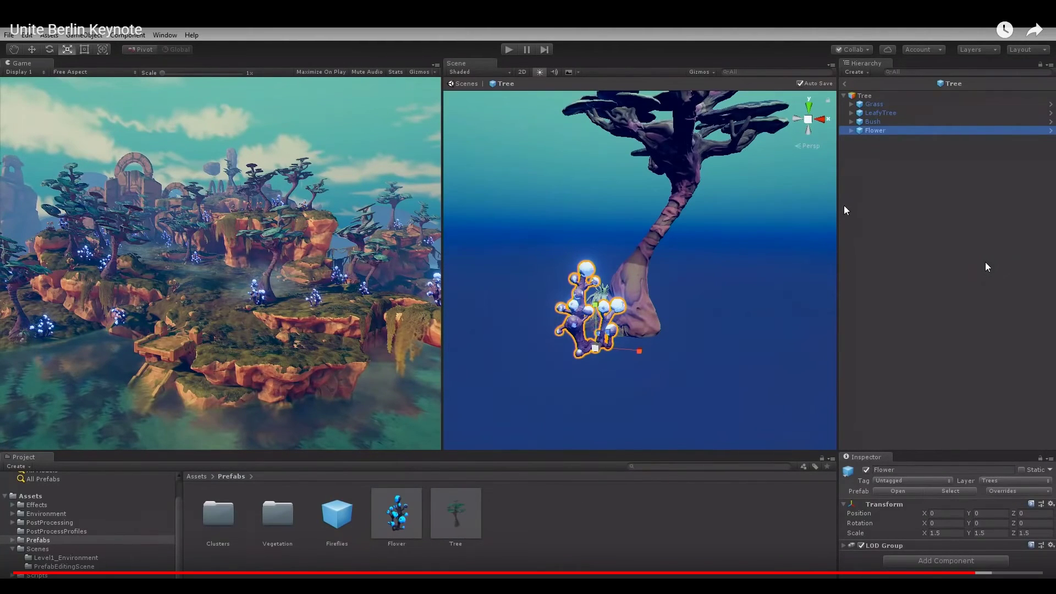
click(984, 267)
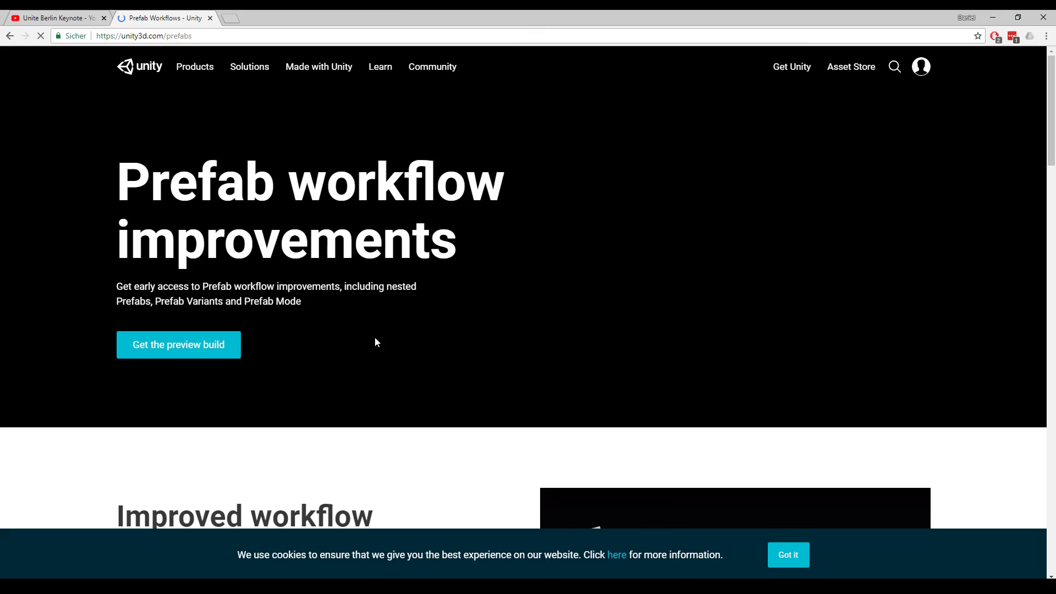
Follow 'Get the preview build' to the Unity 2018.2.0x-ImprovedPrefabs beta downloads page.
scroll(375, 340, down, 4)
scroll(375, 341, down, 6)
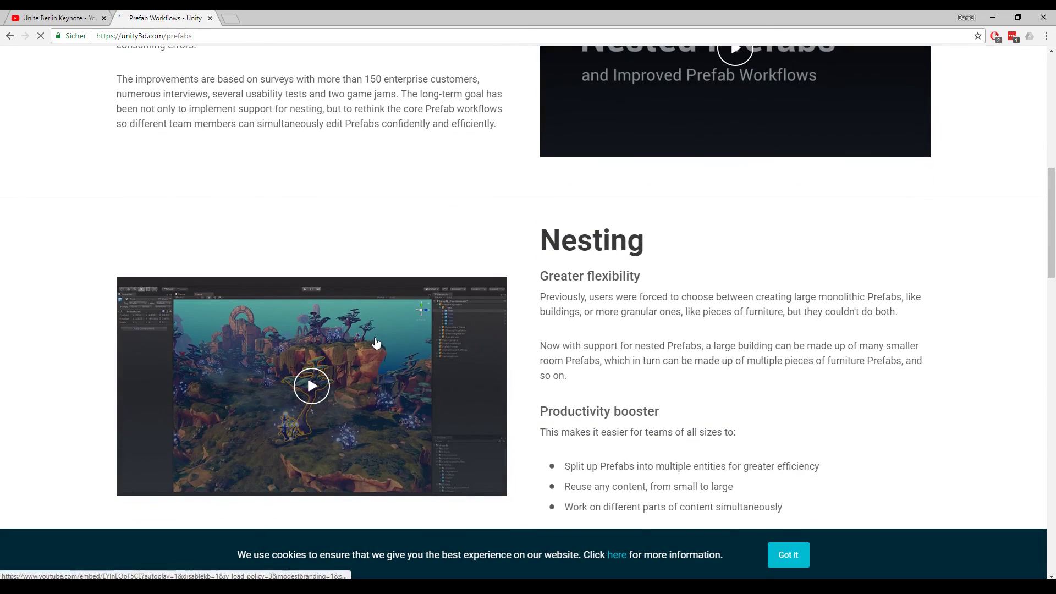
scroll(376, 343, down, 4)
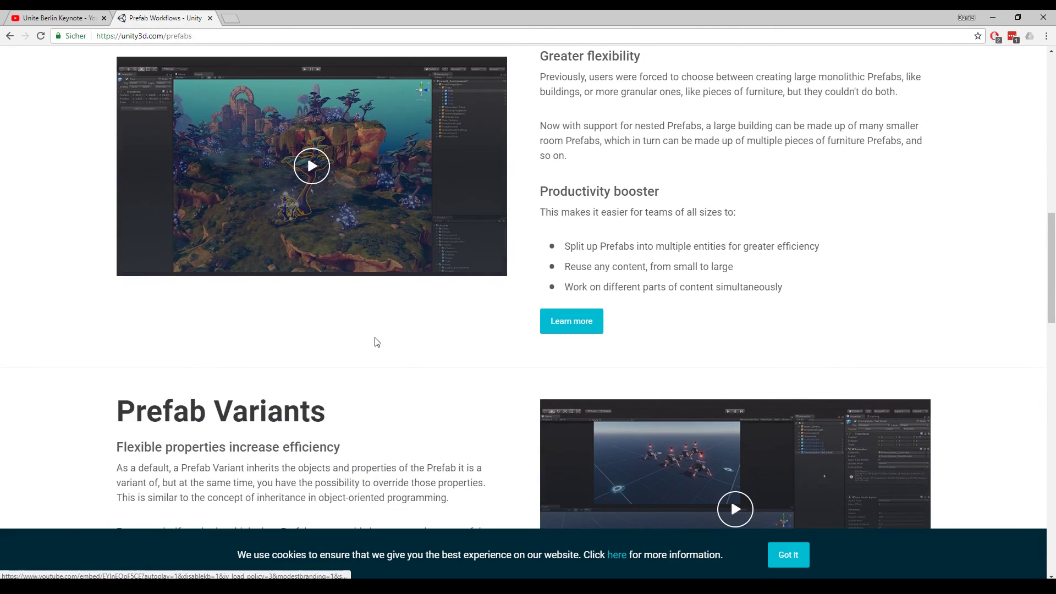
scroll(376, 343, down, 3)
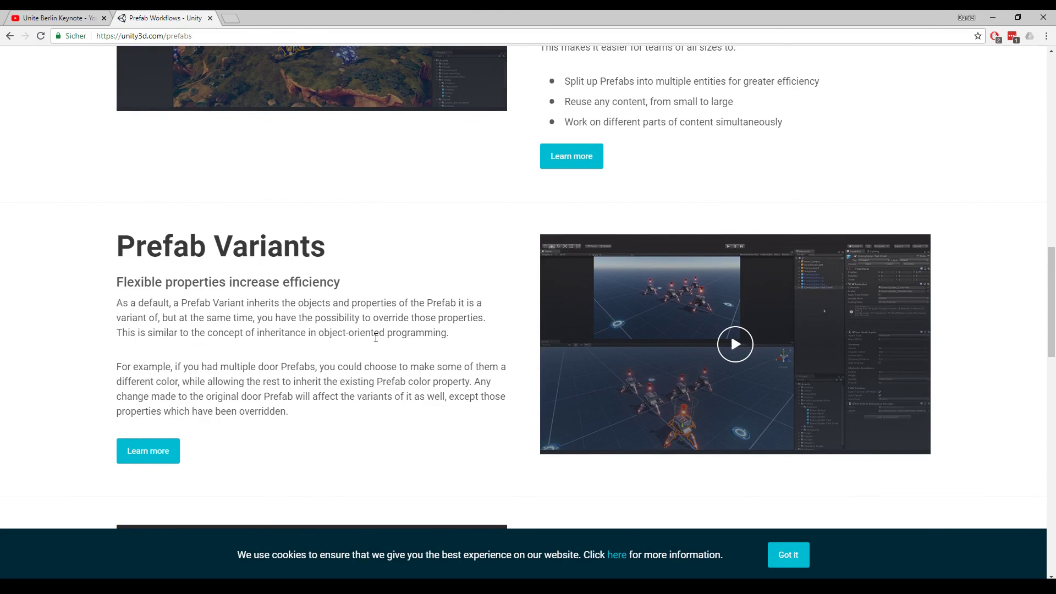
scroll(375, 337, down, 4)
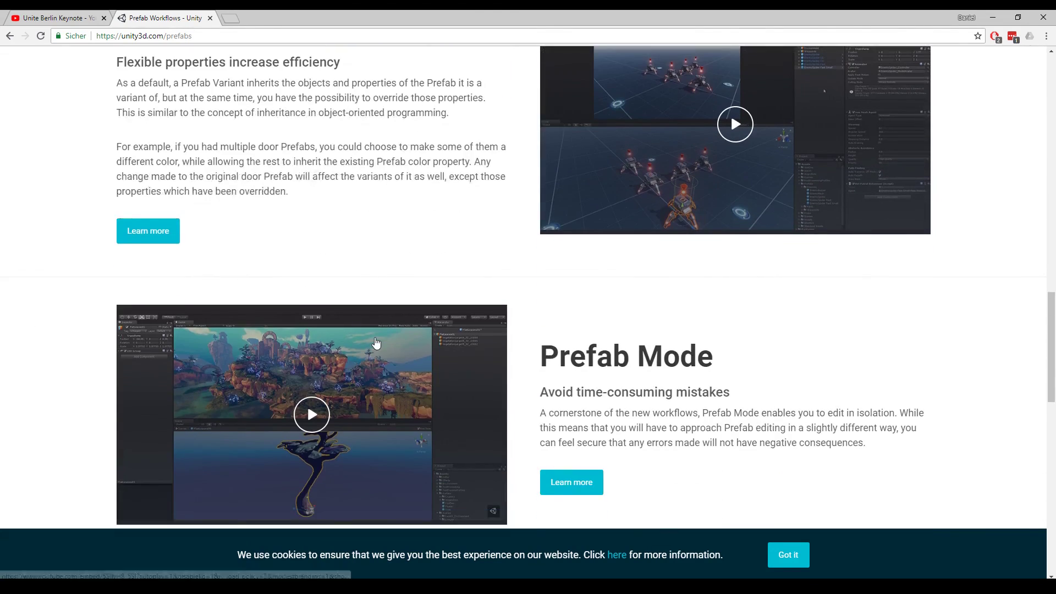
scroll(376, 343, down, 7)
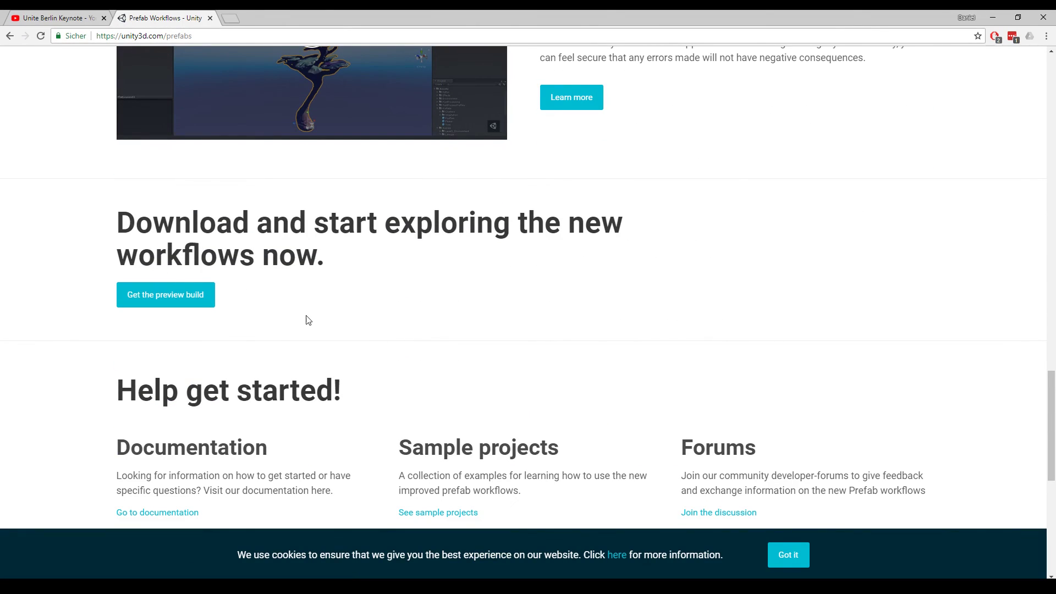
click(189, 305)
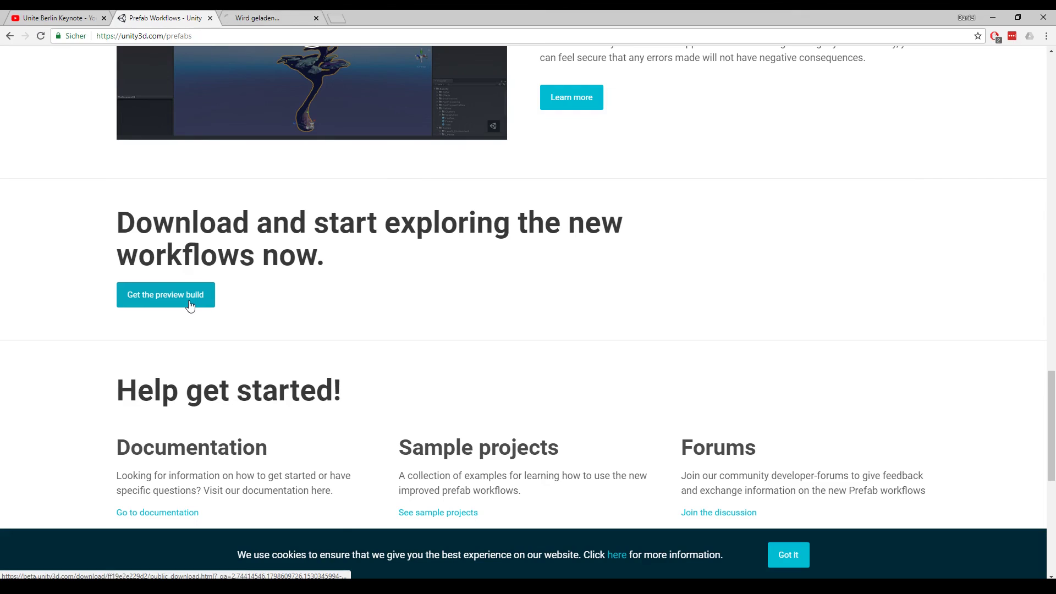
click(253, 14)
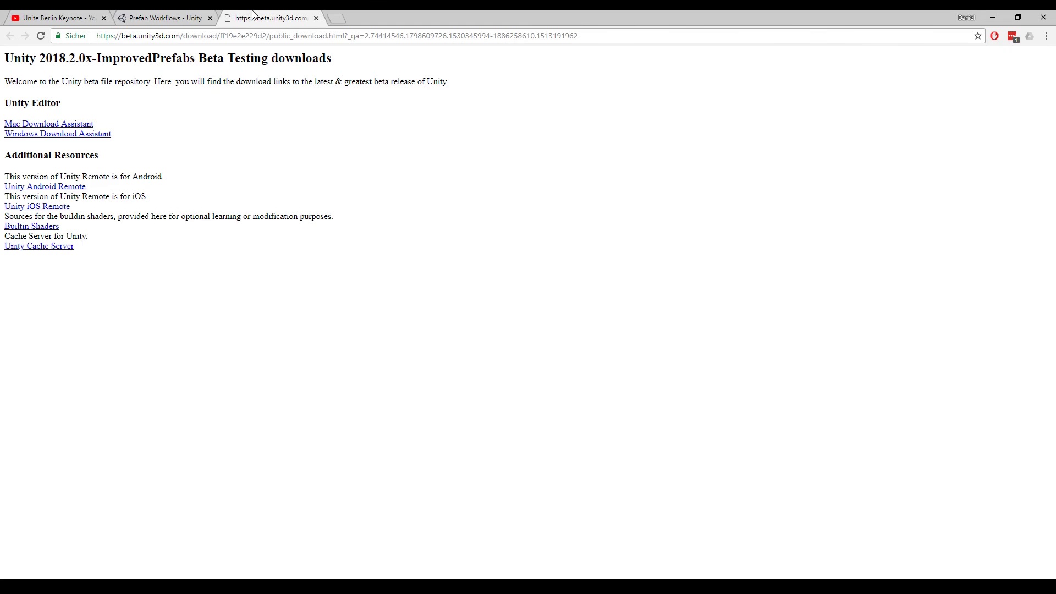